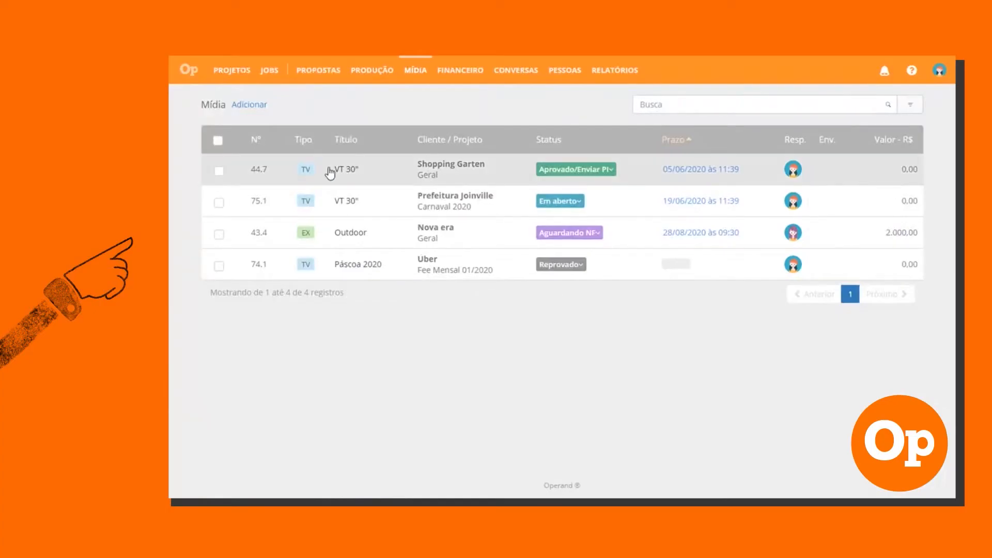
# Open the Shopping Garten VT 30" TV media record, and go to the Redes list in the Mídia configuration
pyautogui.click(345, 169)
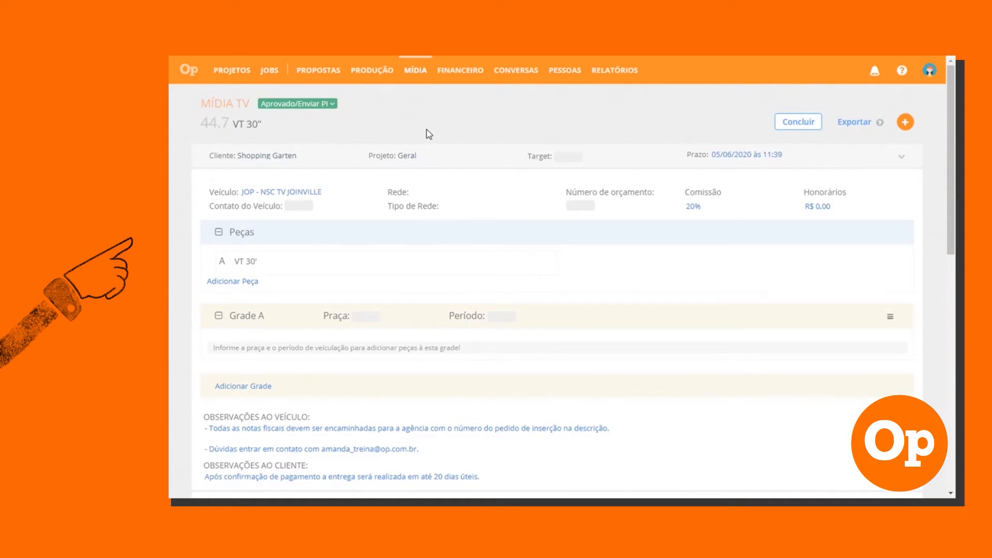
pyautogui.click(929, 72)
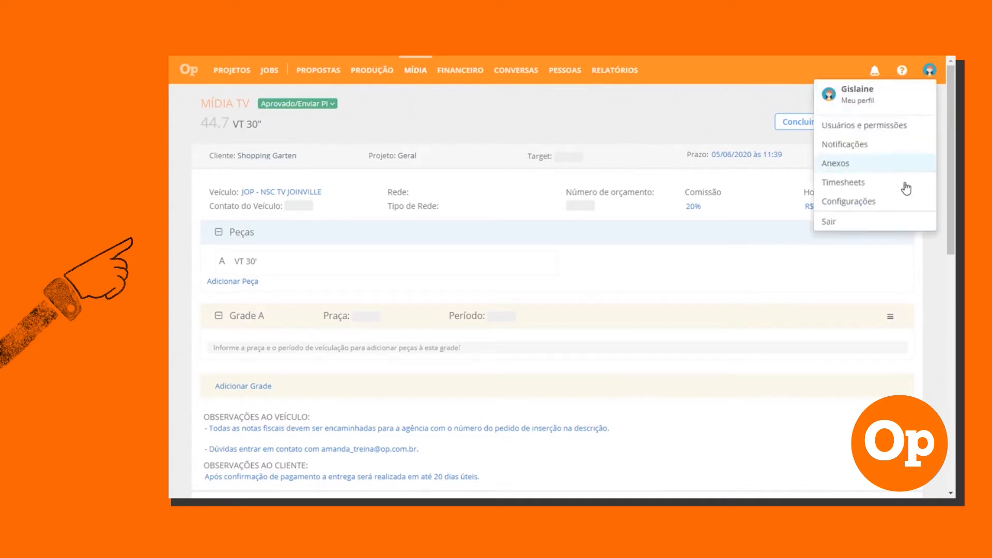
pyautogui.click(892, 212)
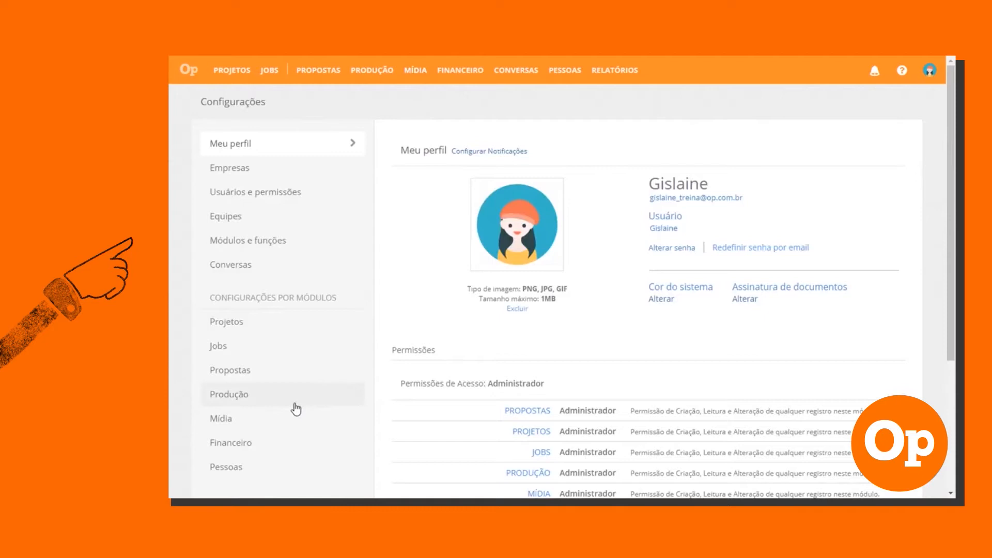
pyautogui.click(281, 422)
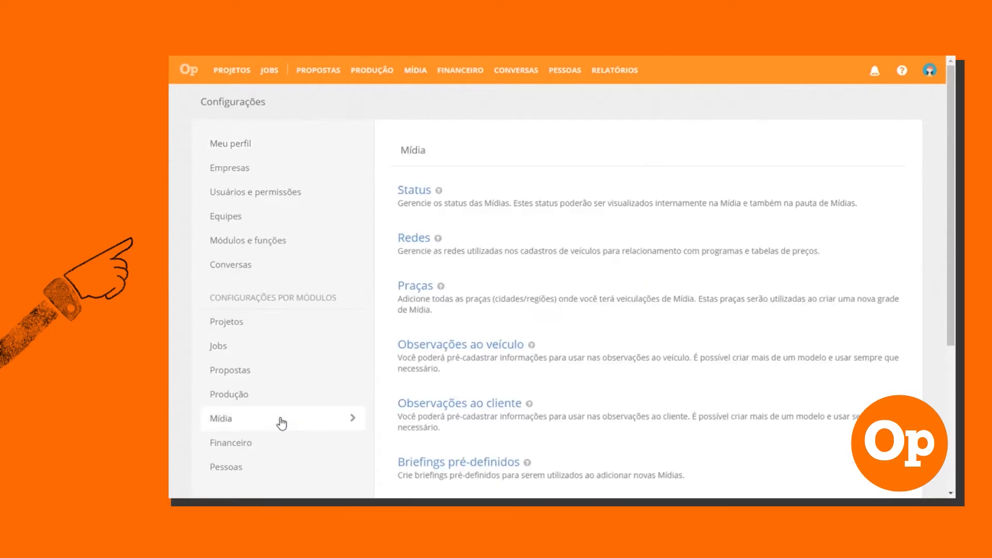
pyautogui.click(520, 260)
# Add and save a network named Globo with mnemonic GLO and type TV Aberta
pyautogui.click(484, 162)
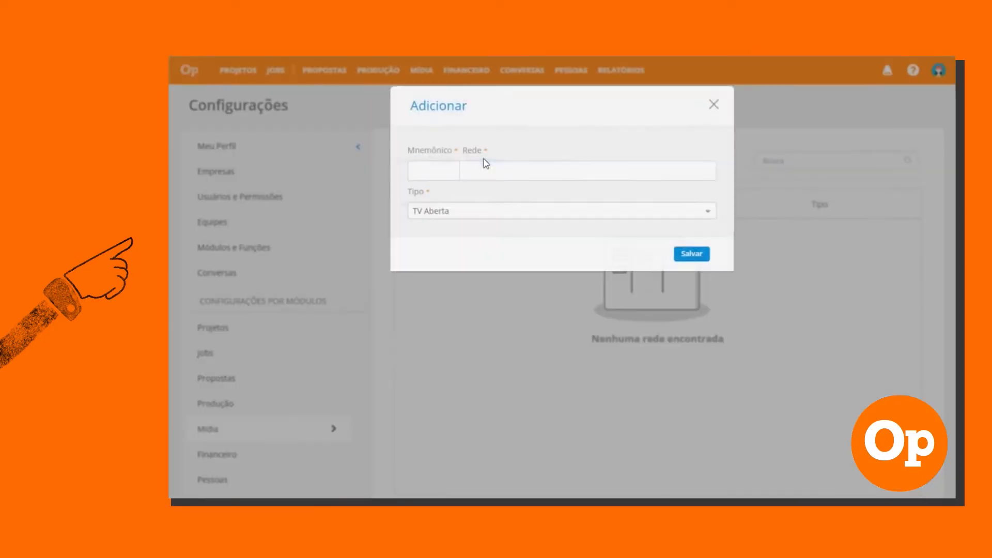
pyautogui.click(440, 170)
pyautogui.write('GLO')
pyautogui.press('Tab')
pyautogui.write('Globo')
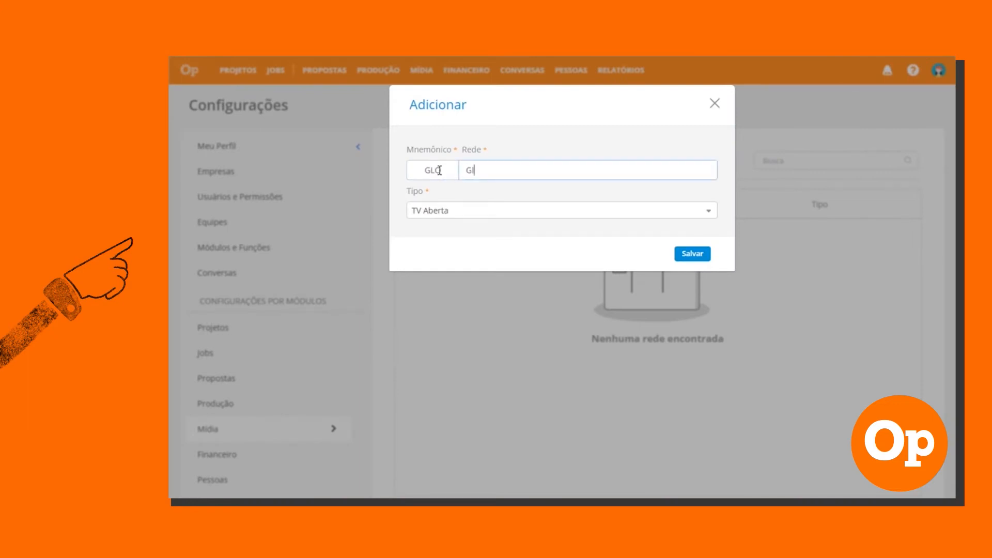
pyautogui.click(701, 255)
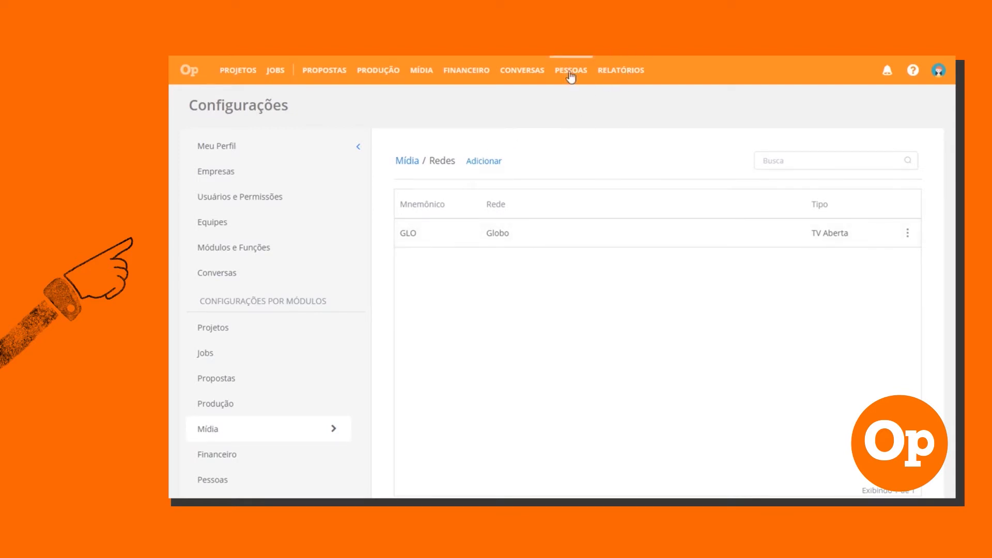
# Set the Rede of the vehicle JOP - NSC TV JOINVILLE to GLO - Globo and save the vehicle
pyautogui.moveTo(570, 75)
pyautogui.click(590, 112)
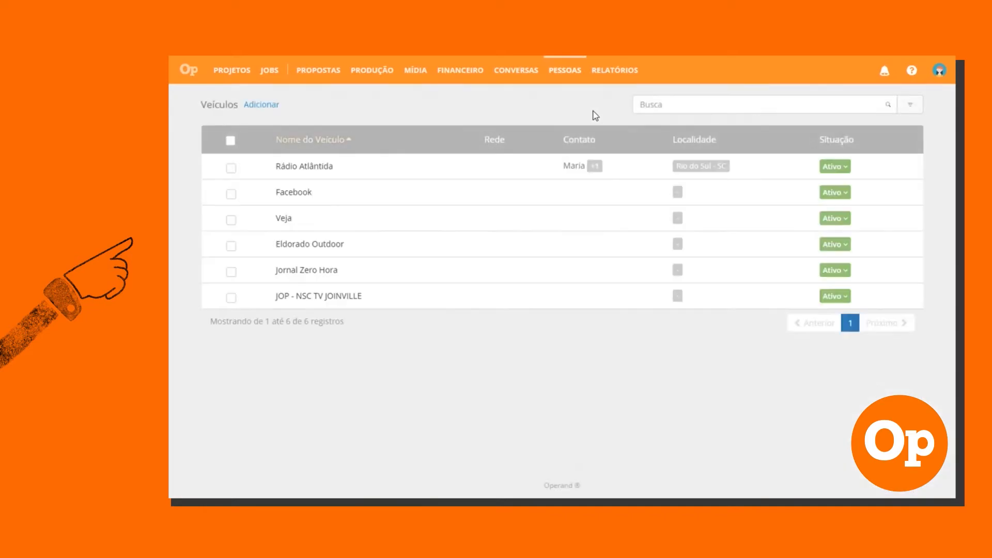
pyautogui.click(322, 296)
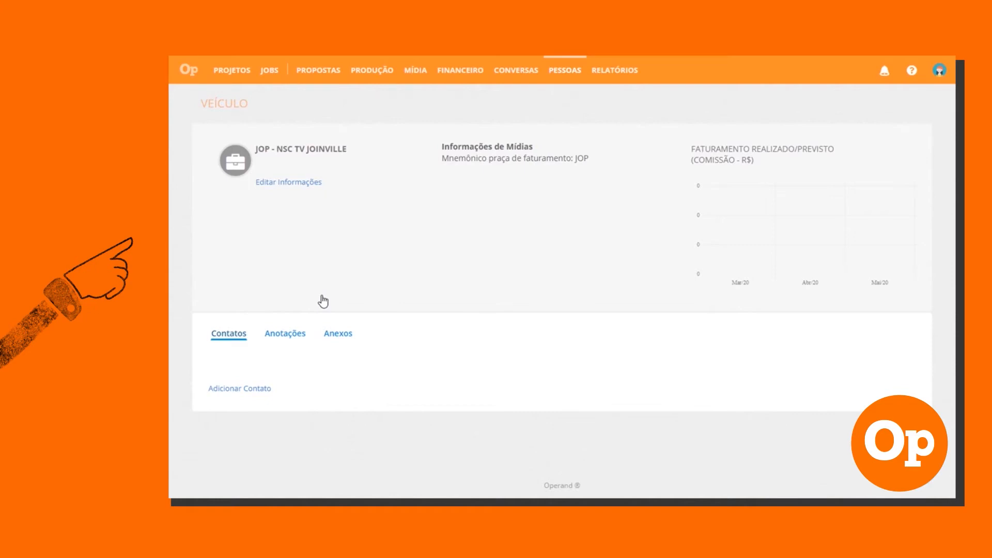
pyautogui.click(304, 185)
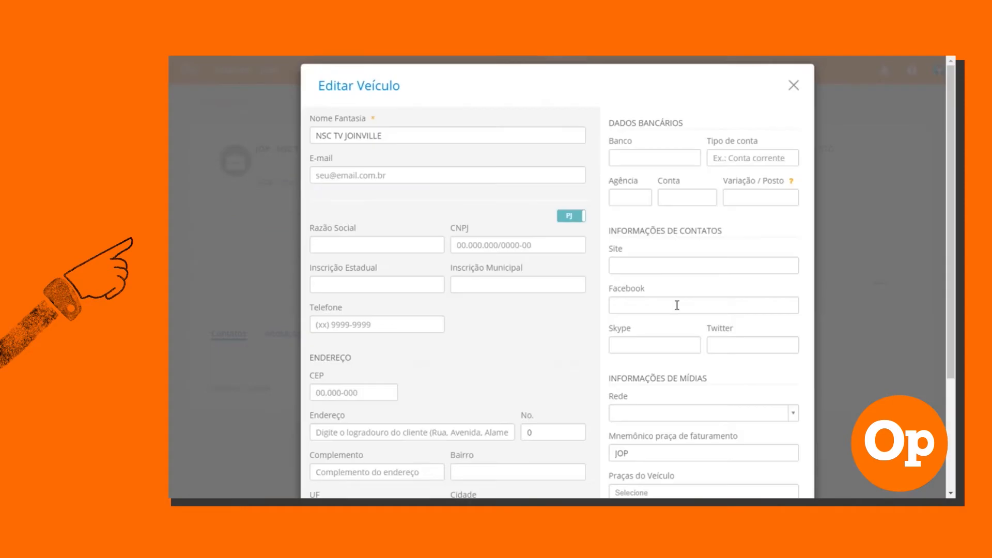
pyautogui.scroll(-3, 677, 305)
pyautogui.click(691, 282)
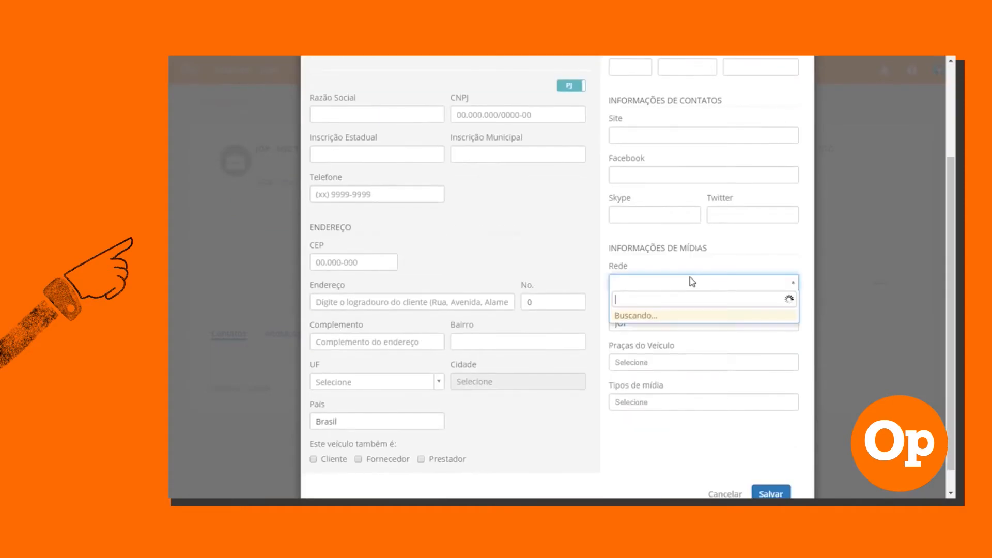
pyautogui.click(684, 317)
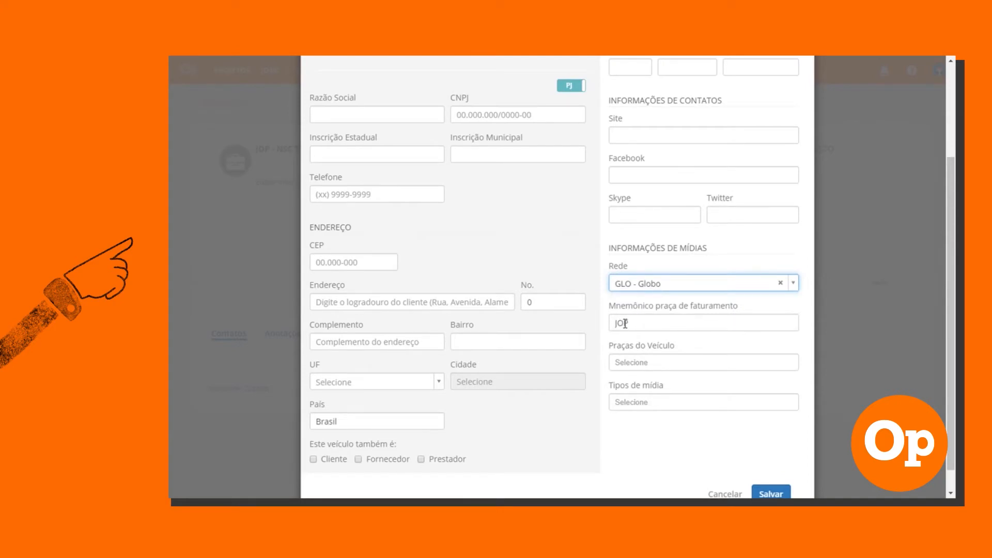
pyautogui.scroll(-1, 665, 335)
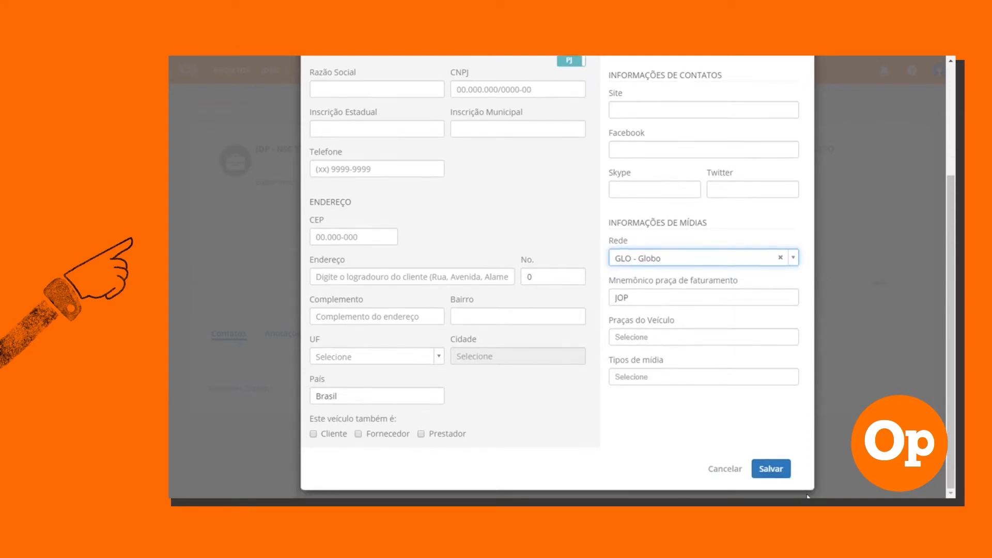
pyautogui.click(773, 469)
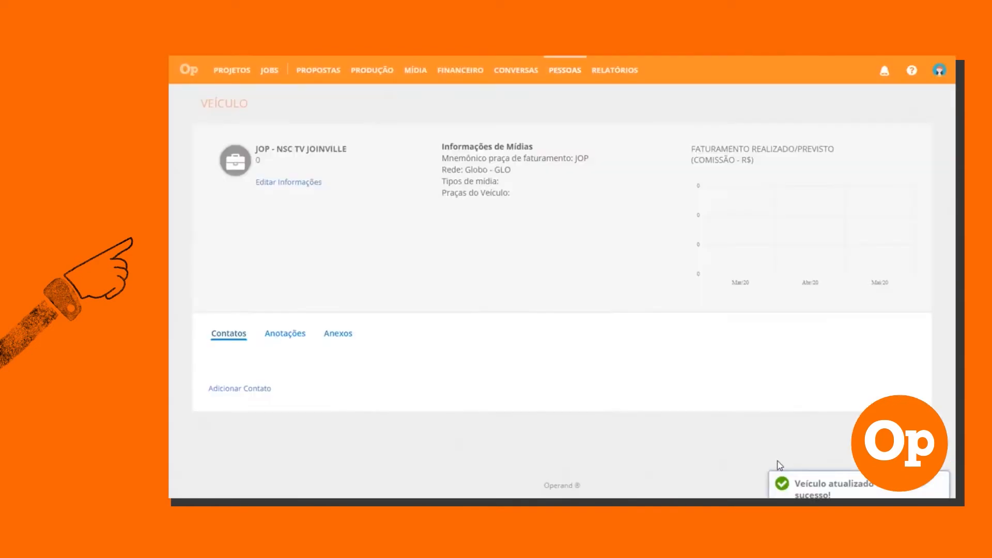
# In the Mídia configuration, add and save a praça named JOINVILLE with mnemonic JOI and UF SC
pyautogui.click(940, 73)
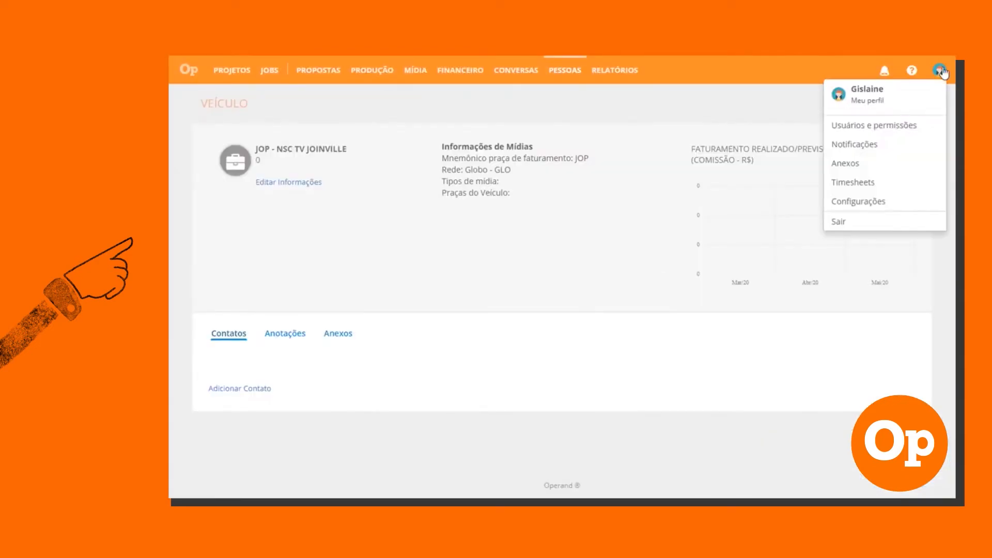
pyautogui.click(872, 204)
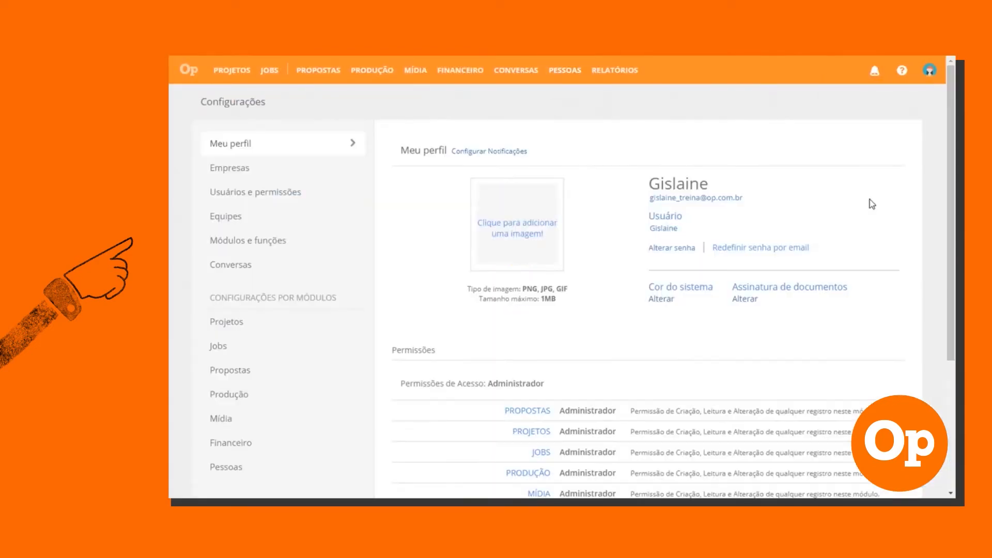
pyautogui.click(317, 421)
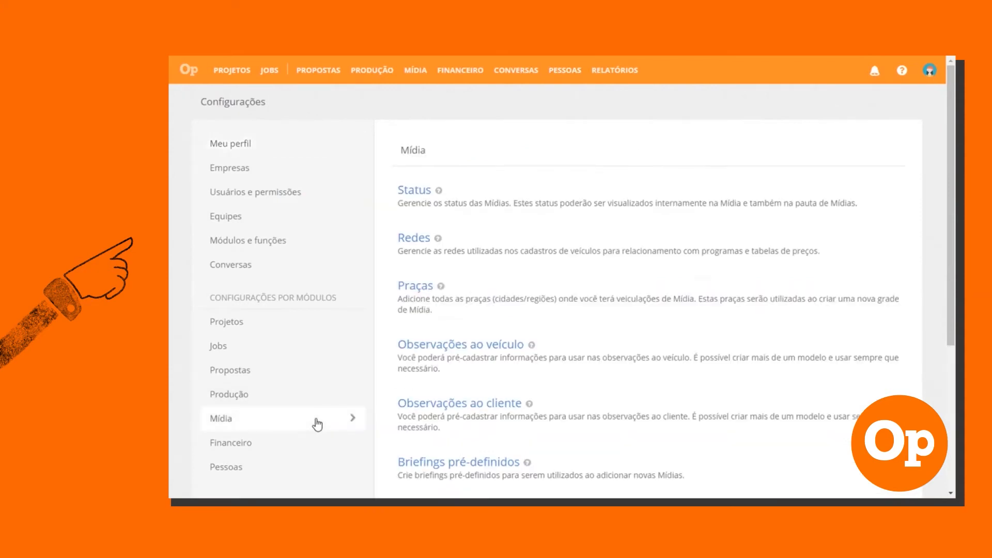
pyautogui.click(579, 300)
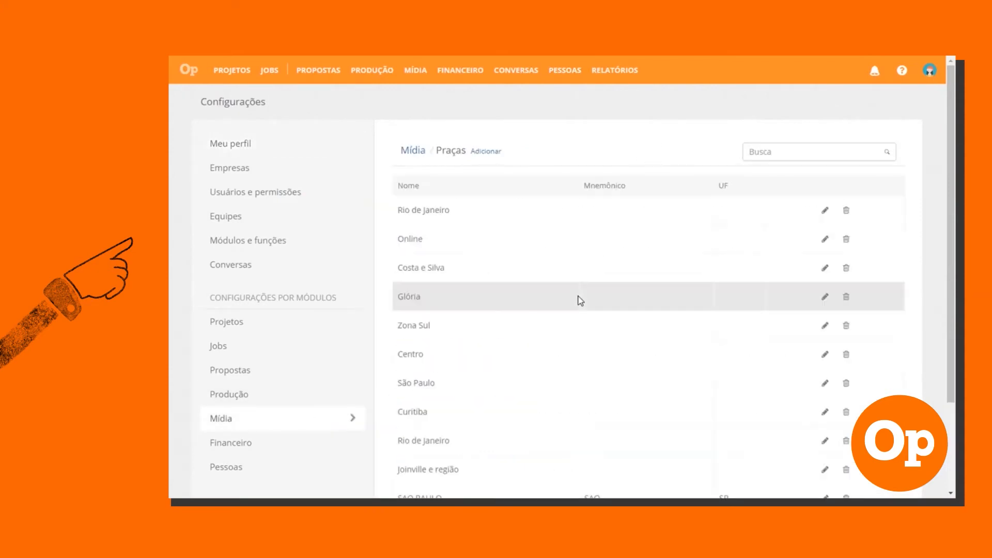
pyautogui.click(485, 152)
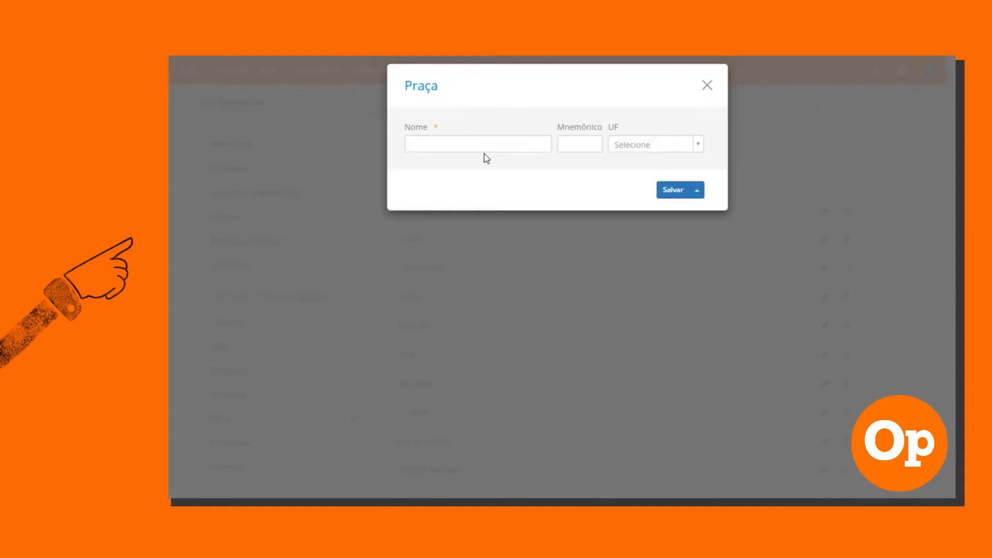
pyautogui.click(479, 150)
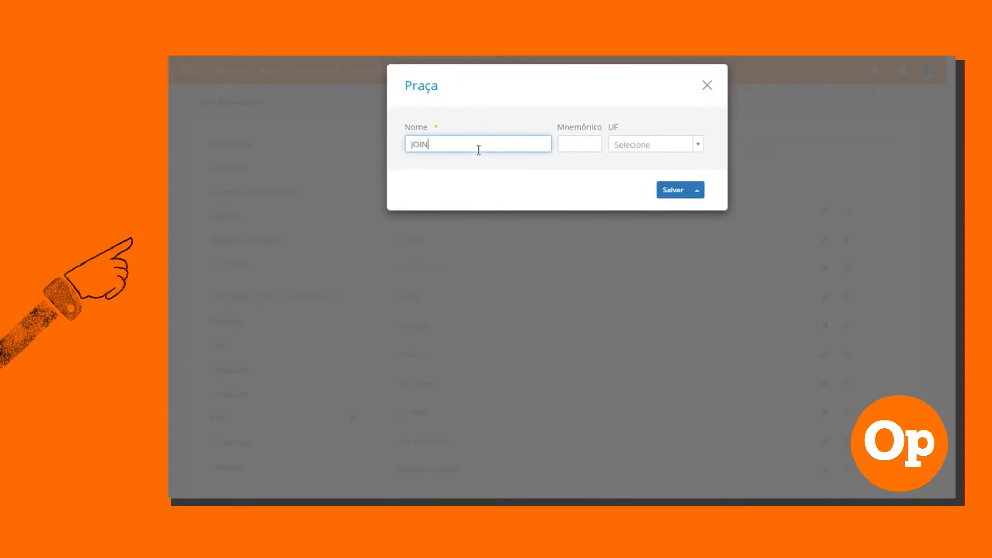
pyautogui.press('Tab')
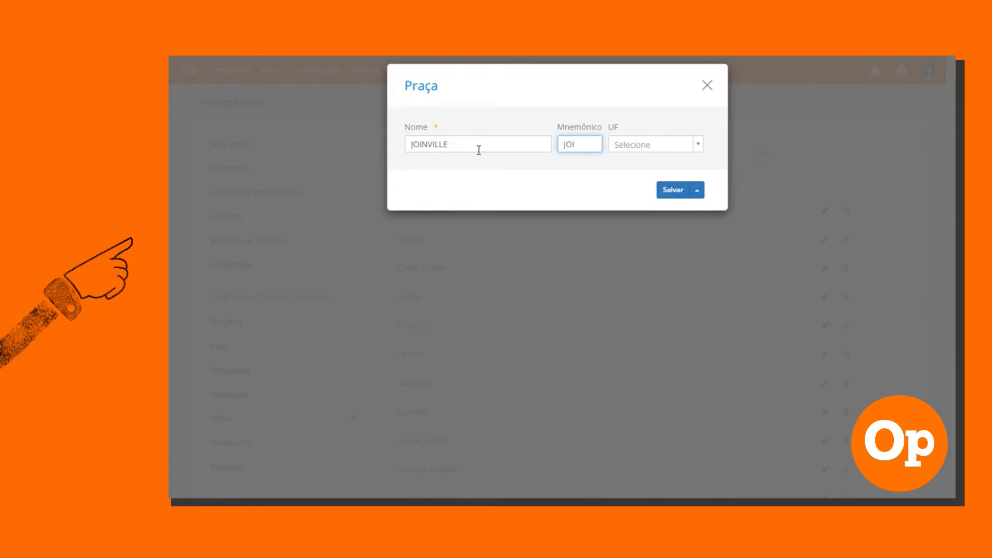
pyautogui.click(631, 145)
pyautogui.write('S')
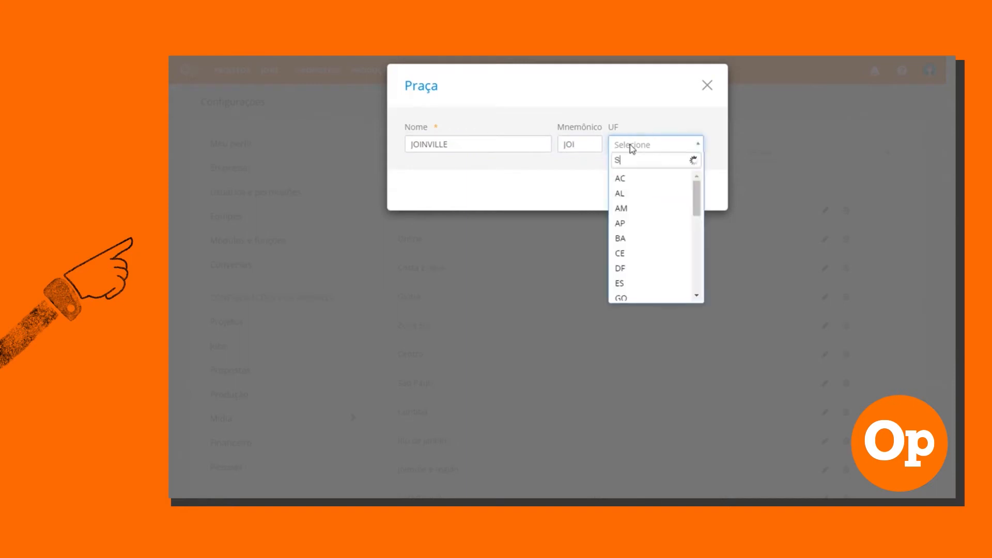
pyautogui.write('C')
pyautogui.click(657, 178)
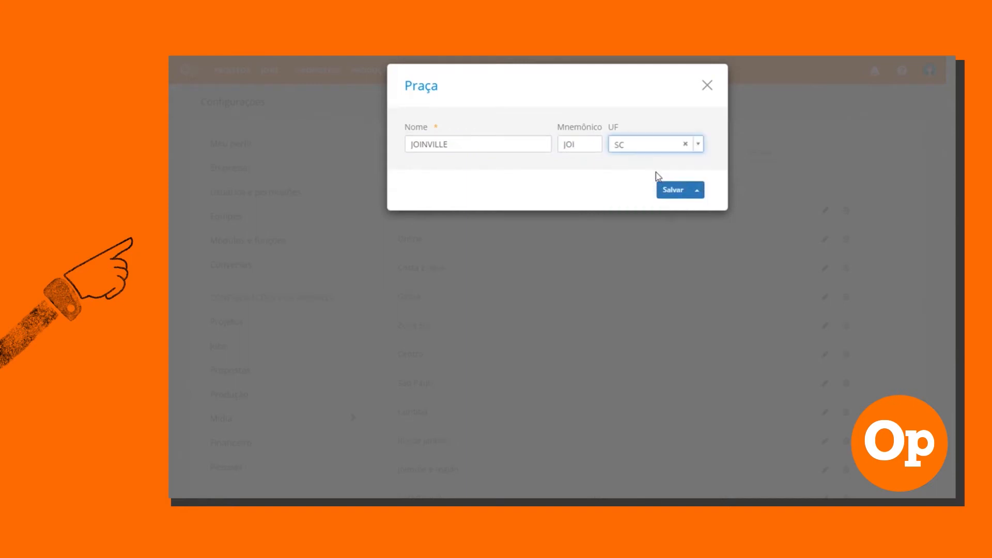
pyautogui.click(675, 190)
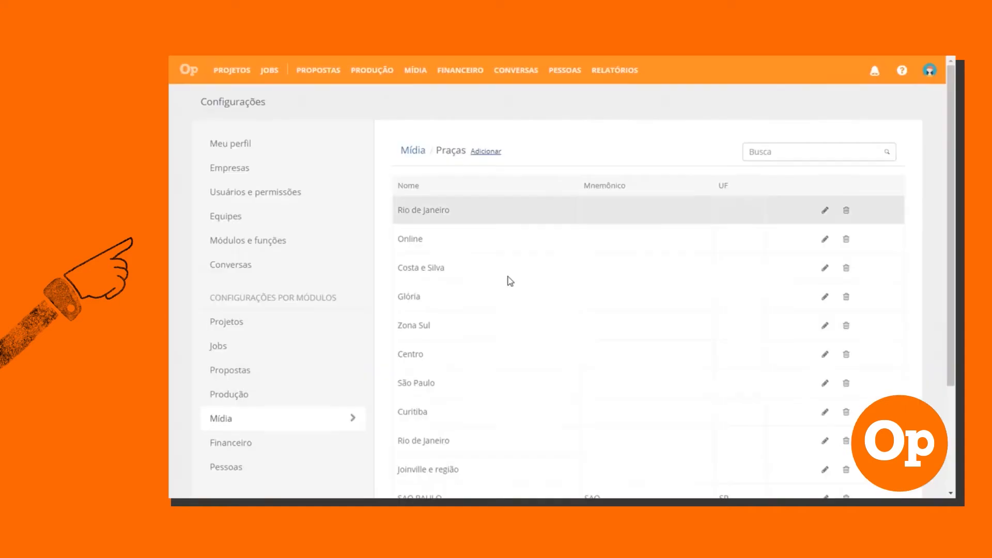
# Search the Mídia TV programs list in the configuration for the mnemonic MAVO
pyautogui.click(412, 151)
pyautogui.scroll(-1, 601, 226)
pyautogui.scroll(-2, 600, 226)
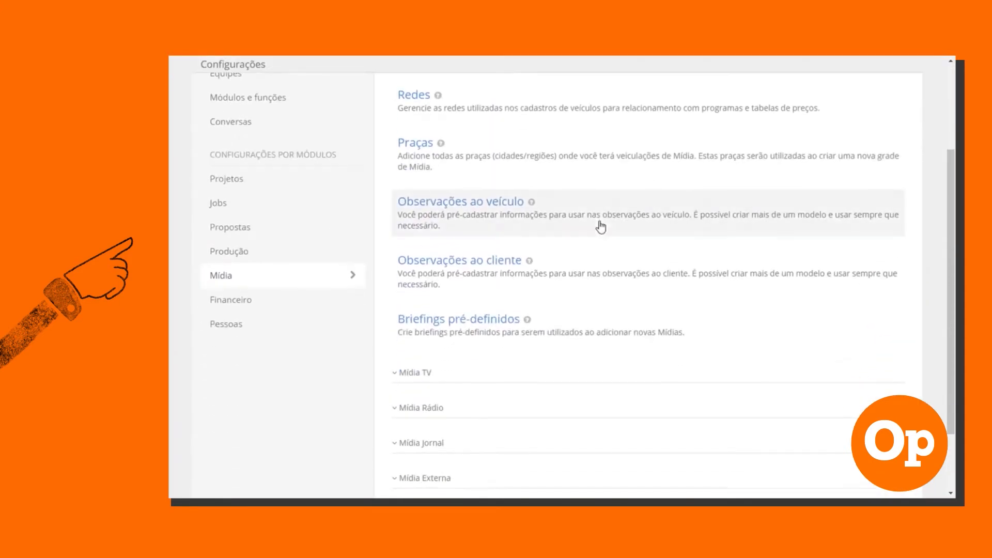
pyautogui.click(416, 374)
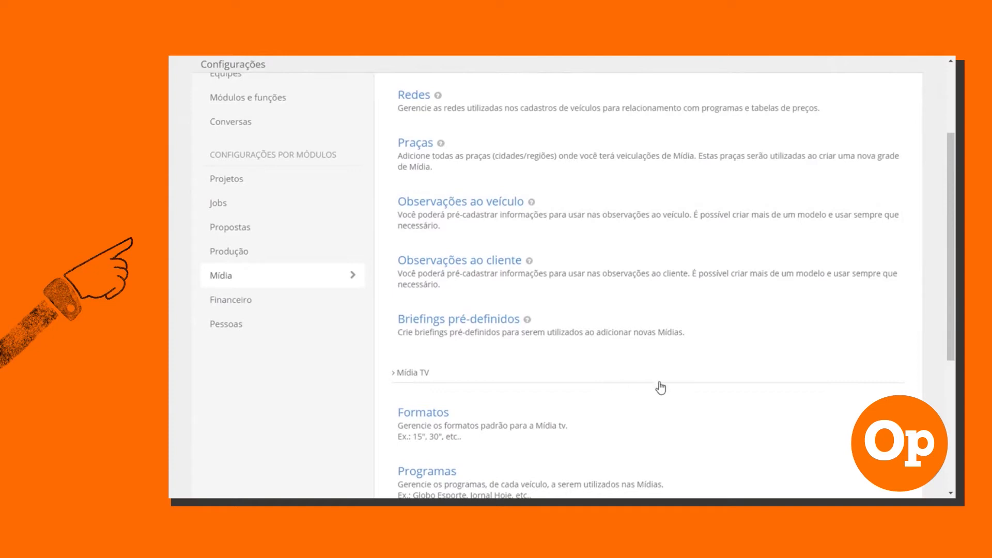
pyautogui.scroll(-1, 671, 389)
pyautogui.click(517, 435)
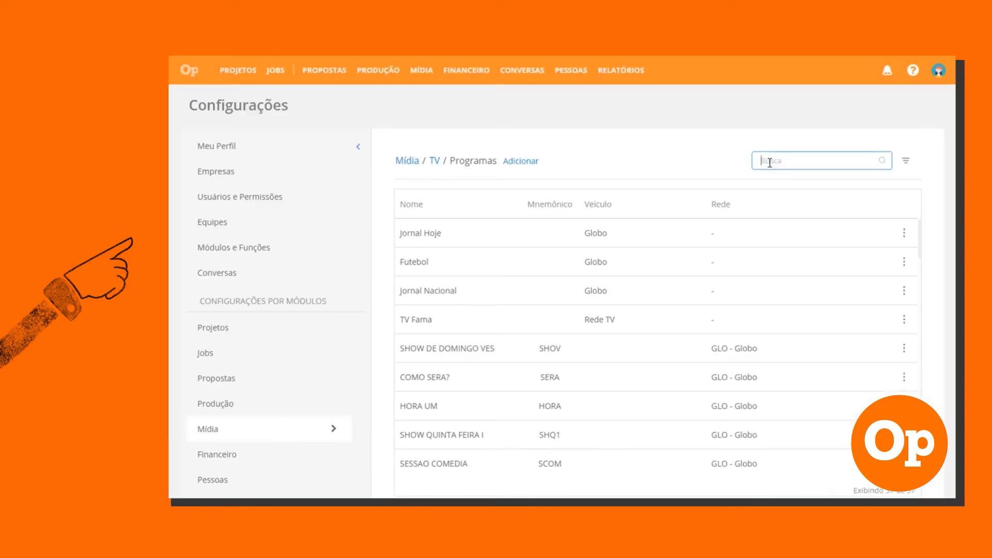
pyautogui.write('MI')
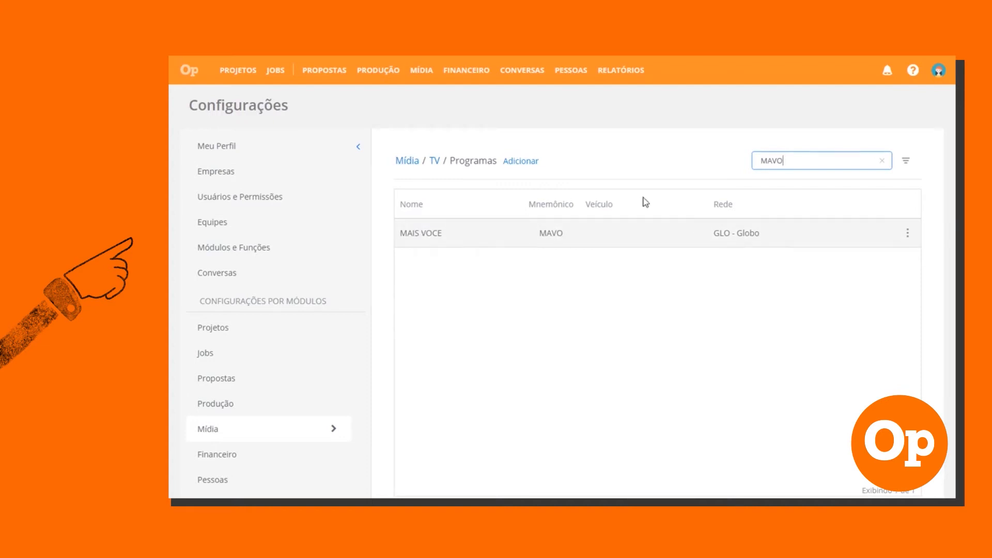
# In the Shopping Garten VT 30" TV media record, set the Praça of Grade A to JOI - JOINVILLE
pyautogui.click(429, 73)
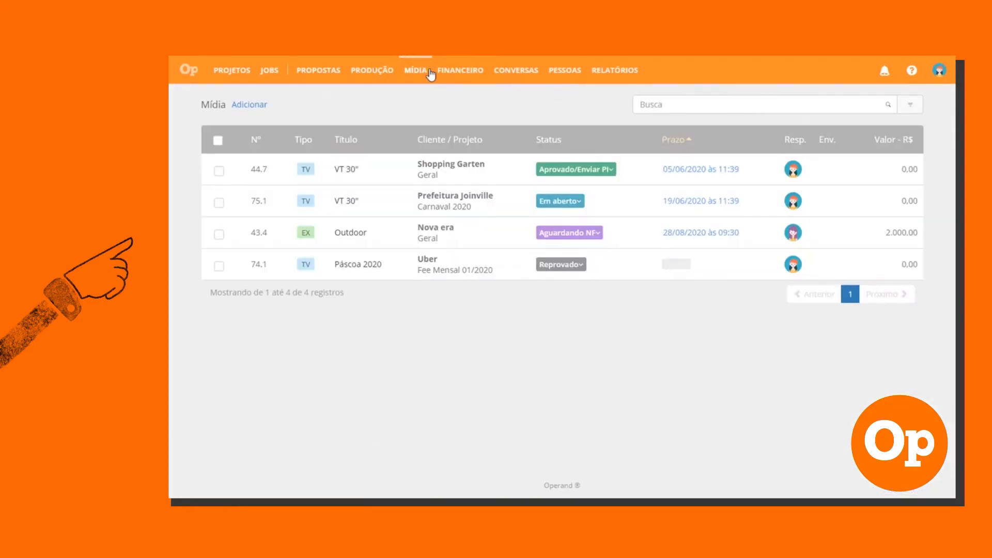
pyautogui.click(344, 171)
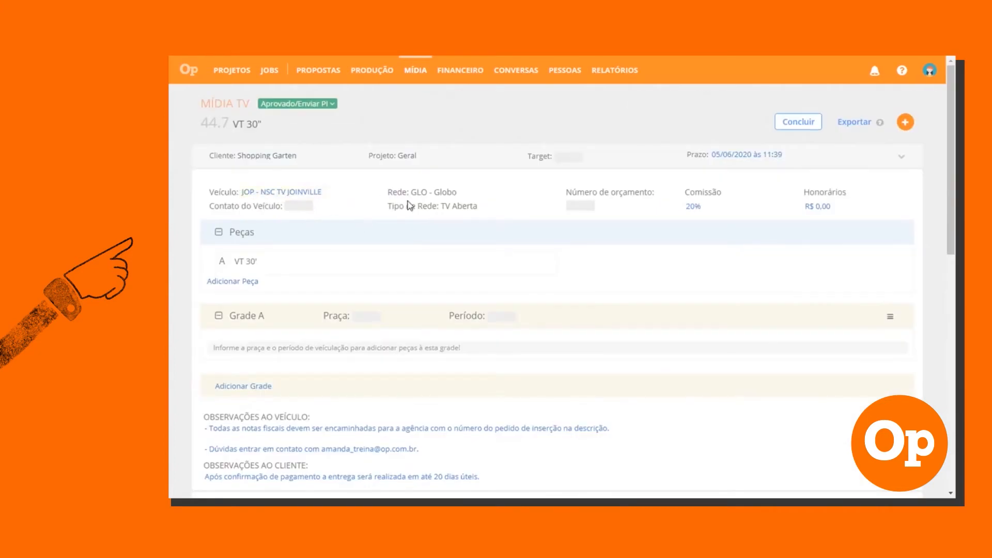
pyautogui.scroll(-2, 463, 242)
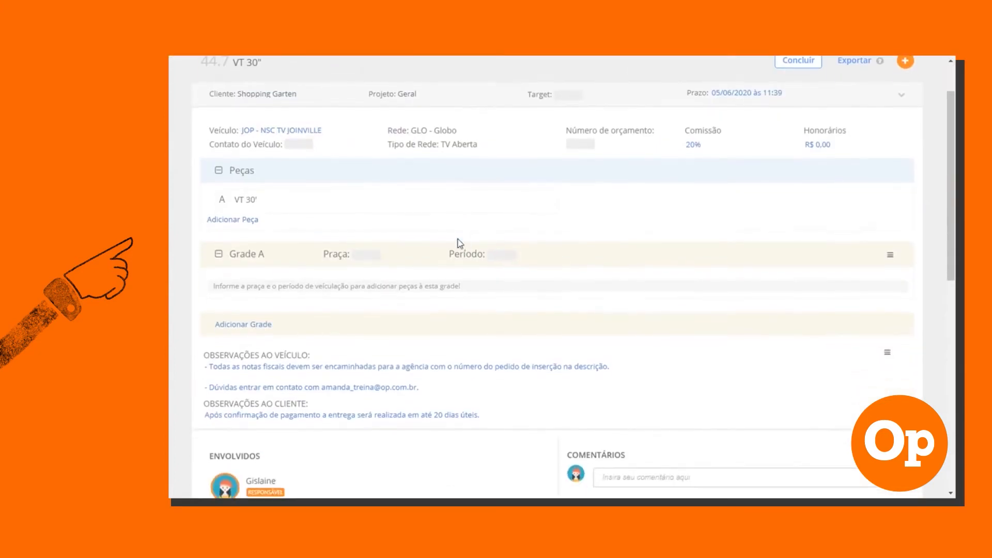
pyautogui.click(370, 264)
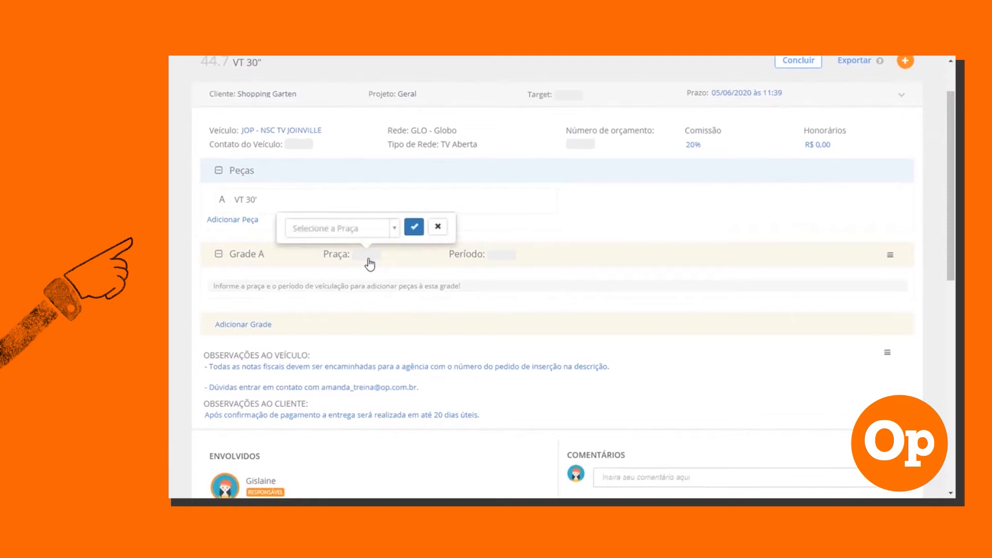
pyautogui.click(355, 233)
pyautogui.write('Ol')
pyautogui.write('JOI')
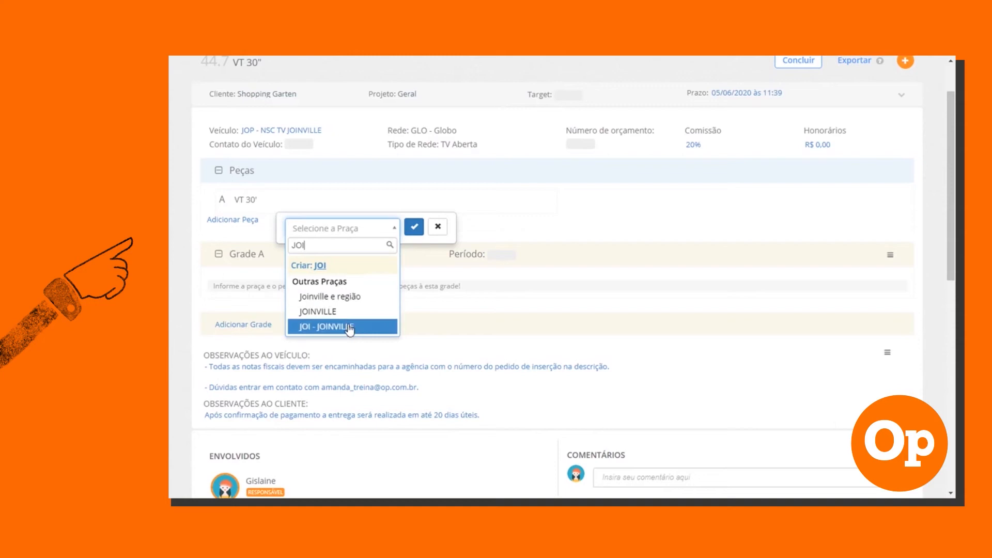
pyautogui.click(305, 327)
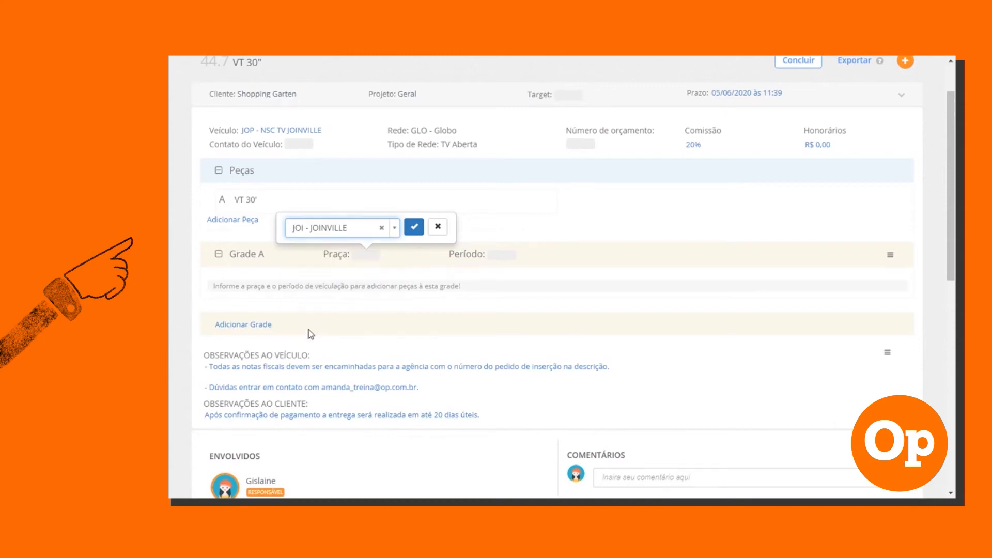
pyautogui.click(414, 227)
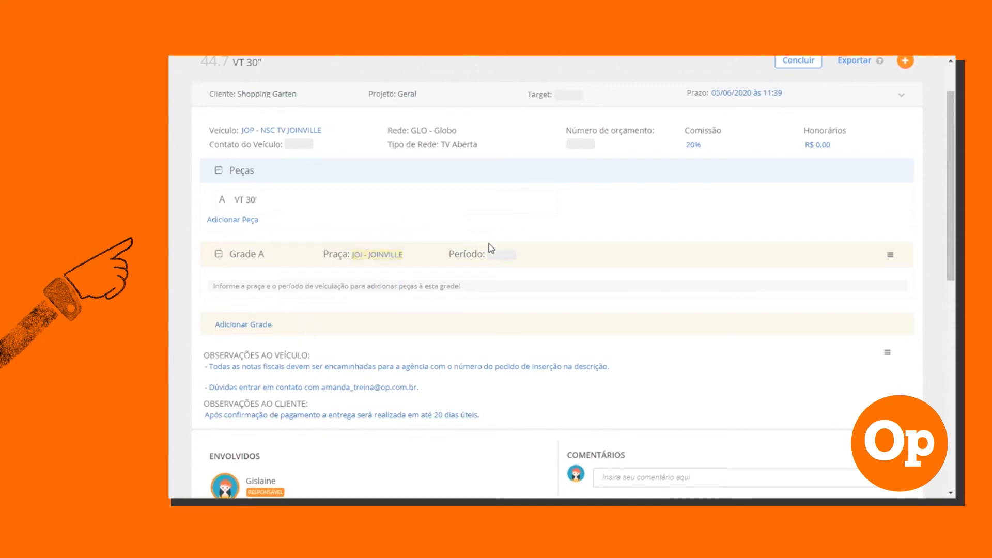
# Set the Período of Grade A to 06/2020 and assign the piece A - VT 30' to its row
pyautogui.click(508, 260)
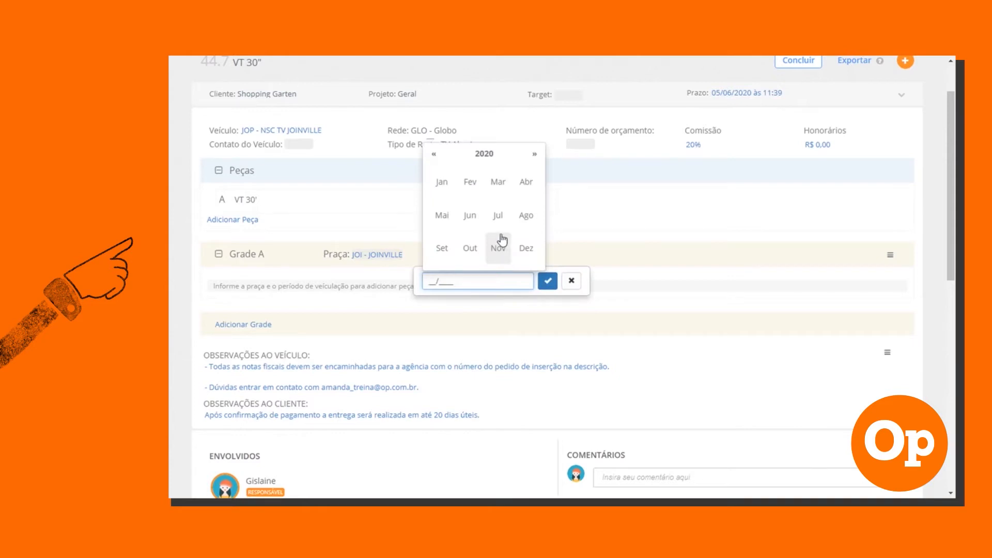
pyautogui.click(474, 221)
pyautogui.click(549, 284)
pyautogui.click(227, 299)
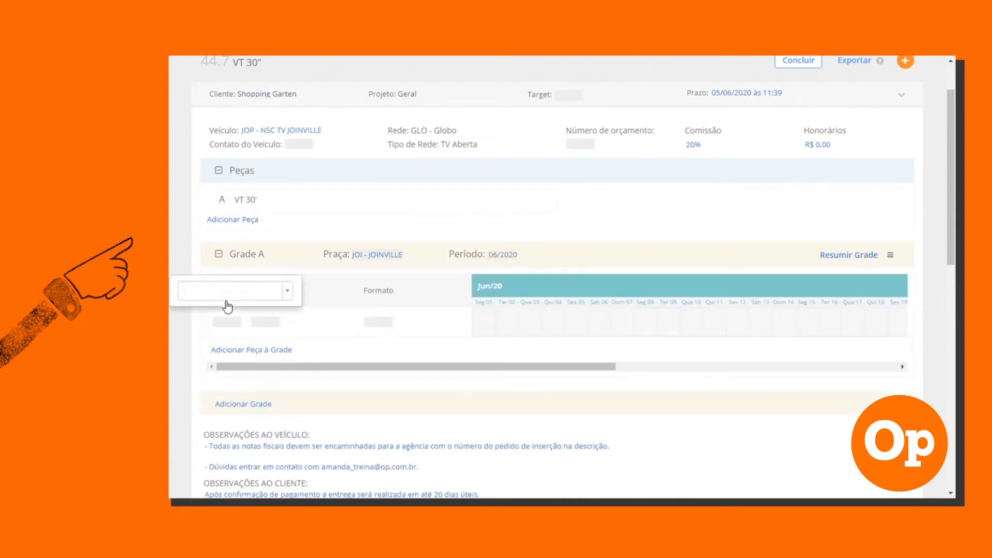
pyautogui.click(241, 302)
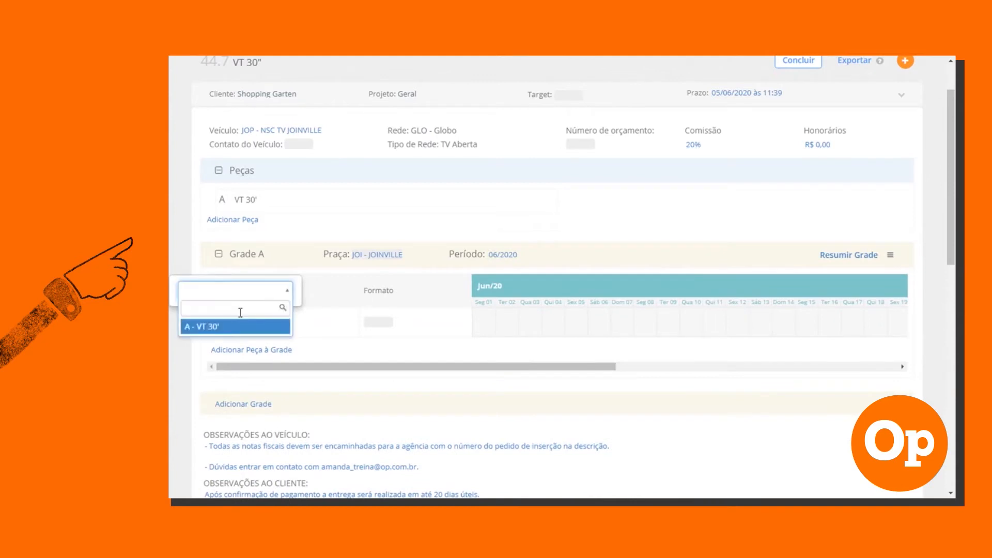
pyautogui.click(233, 327)
# Set the program of piece A in Grade A to MAVO - MAIS VOCE
pyautogui.click(264, 332)
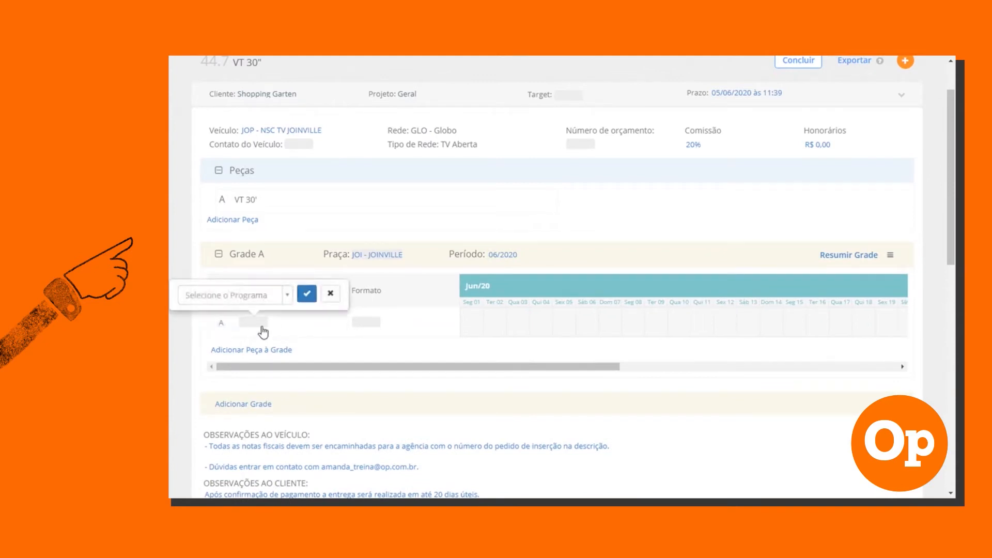
pyautogui.click(241, 293)
pyautogui.write('MAVO')
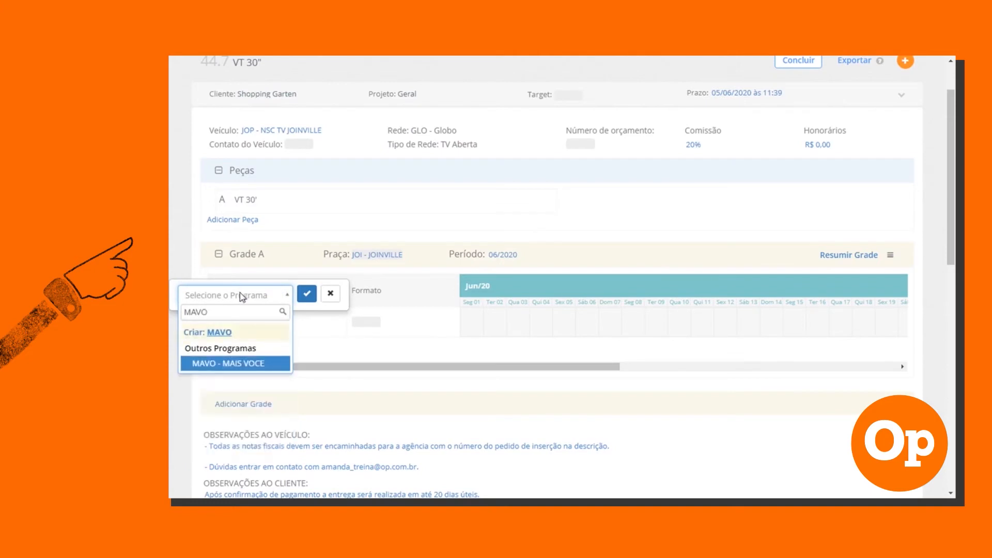
pyautogui.click(237, 364)
pyautogui.click(307, 293)
# Set the format of the MAVO - MAIS VOCE row to 30" and its unit value to 1.000,00
pyautogui.click(332, 296)
pyautogui.click(344, 361)
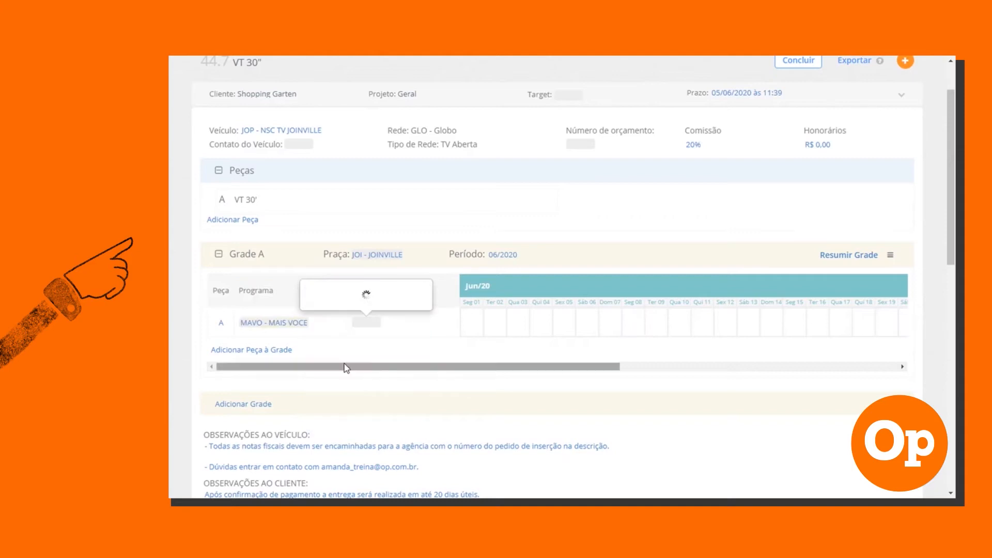
pyautogui.moveTo(346, 368); pyautogui.dragTo(593, 350)
pyautogui.write('100000')
pyautogui.press('Return')
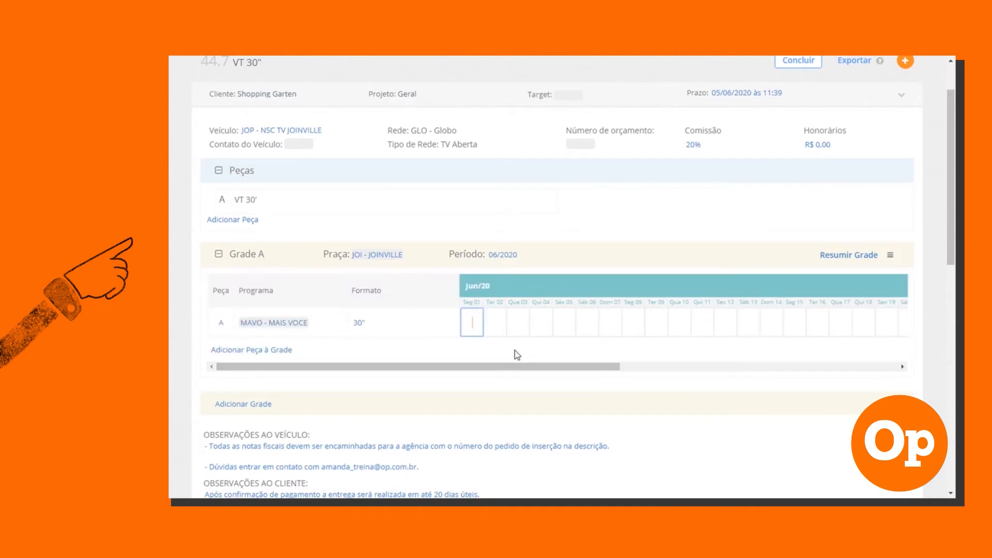
# Enter 1 insertion in the MAVO - MAIS VOCE row for each of June 1, 3, 5, 10, 15, 20 and 25
pyautogui.write('1')
pyautogui.press('Tab')
pyautogui.press('Tab')
pyautogui.write('1')
pyautogui.press('Tab')
pyautogui.press('Tab')
pyautogui.write('1')
pyautogui.press('Tab')
pyautogui.press('Tab')
pyautogui.press('Tab')
pyautogui.press('Tab')
pyautogui.press('Tab')
pyautogui.write('1')
pyautogui.press('Tab')
pyautogui.press('Tab')
pyautogui.press('Tab')
pyautogui.press('Tab')
pyautogui.press('Tab')
pyautogui.write('1')
pyautogui.press('Tab')
pyautogui.press('Tab')
pyautogui.press('Tab')
pyautogui.press('Tab')
pyautogui.press('Tab')
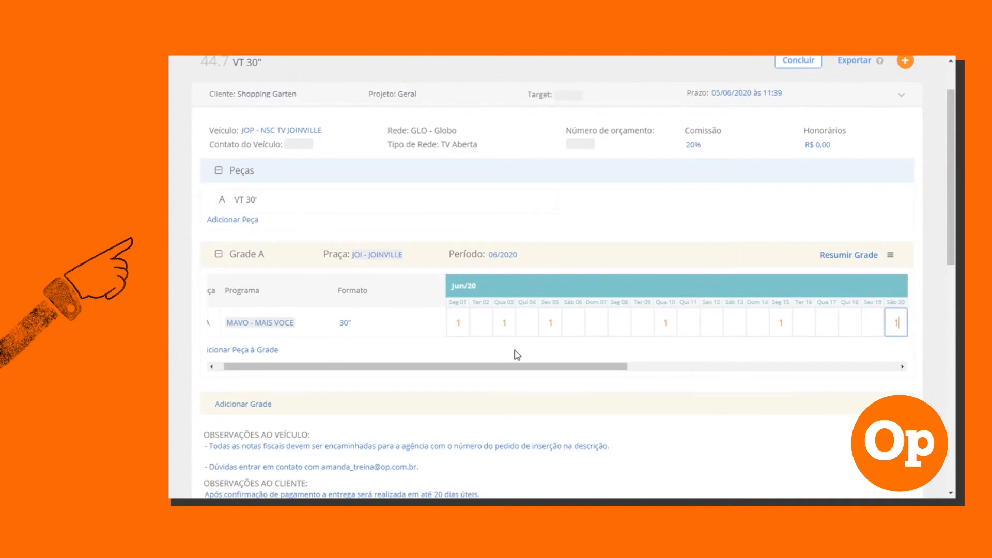
pyautogui.press('Tab')
pyautogui.press('Tab')
pyautogui.press('Tab')
pyautogui.press('Tab')
pyautogui.press('Tab')
pyautogui.press('Tab')
pyautogui.press('Tab')
pyautogui.click(536, 347)
# Export the VT 30" TV media order after reviewing its insertion and value totals
pyautogui.moveTo(624, 368); pyautogui.dragTo(802, 369)
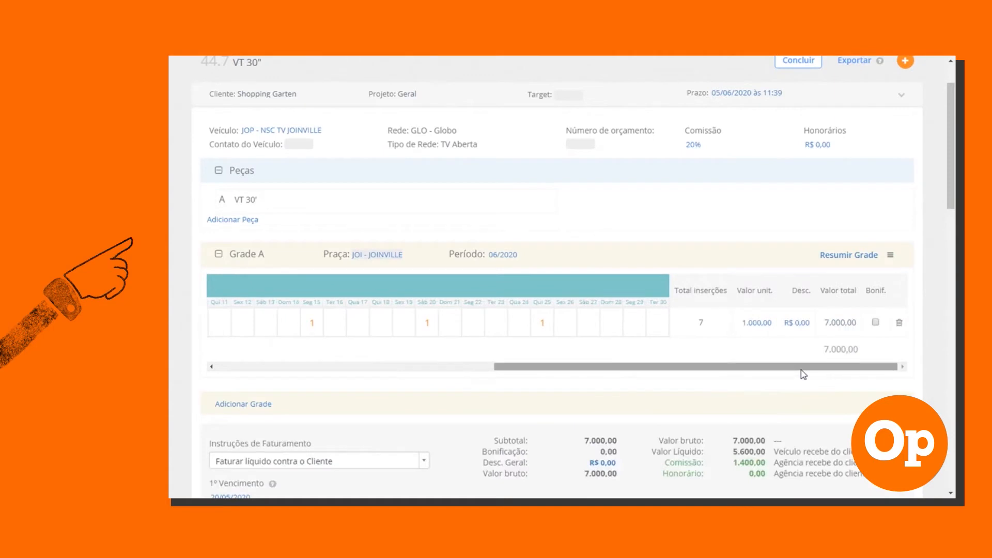
pyautogui.scroll(2, 801, 370)
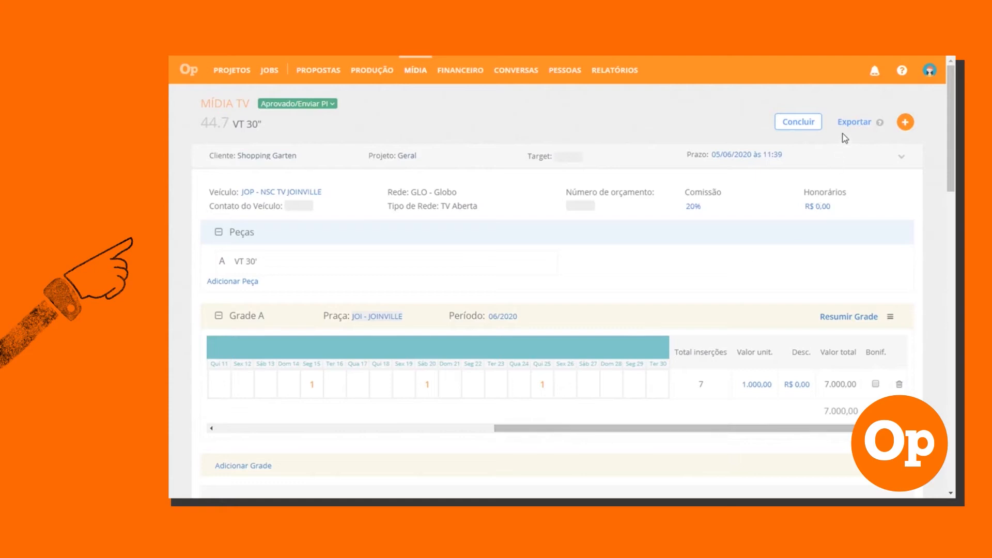
pyautogui.click(853, 124)
pyautogui.click(842, 158)
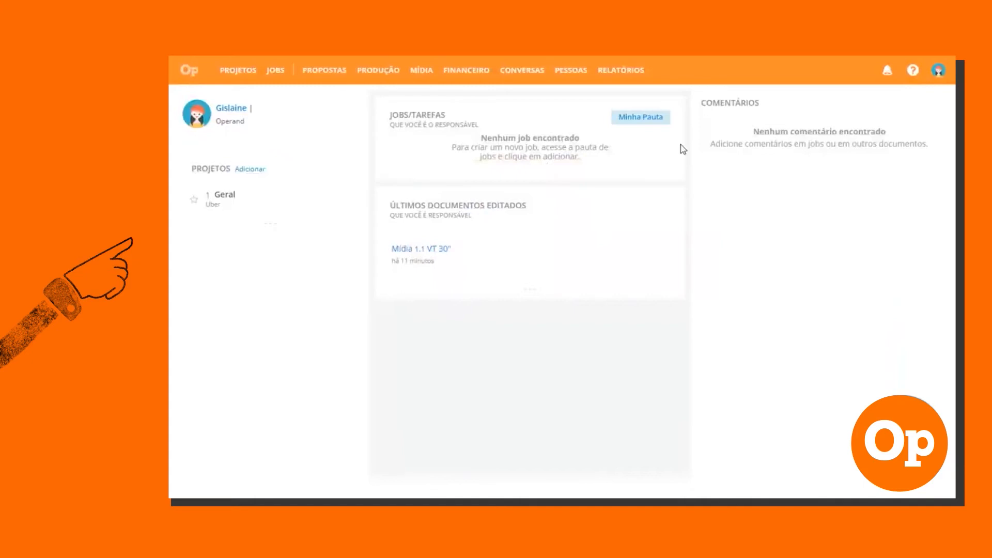
# Open the TV price tables (Tabelas de preços) in the Mídia module configuration
pyautogui.click(938, 74)
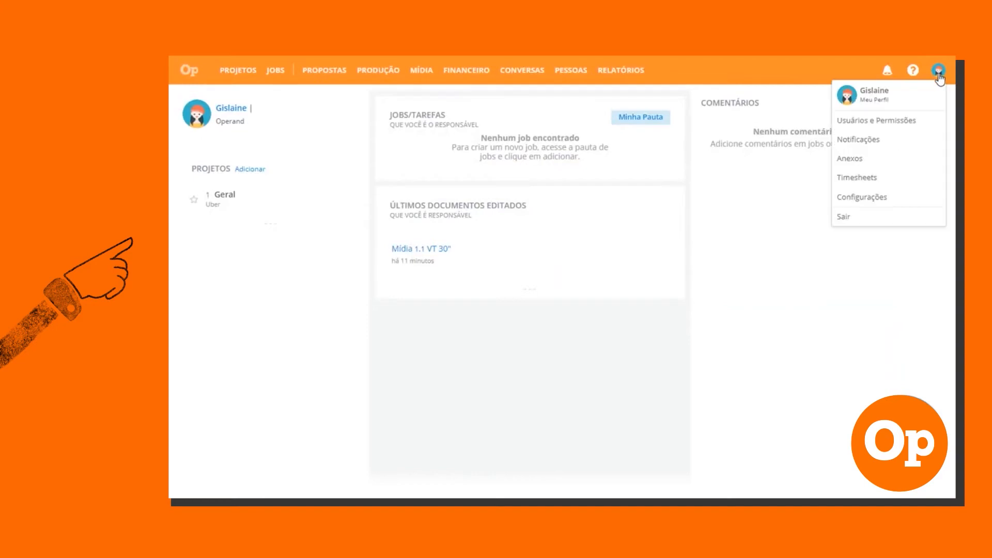
pyautogui.click(862, 196)
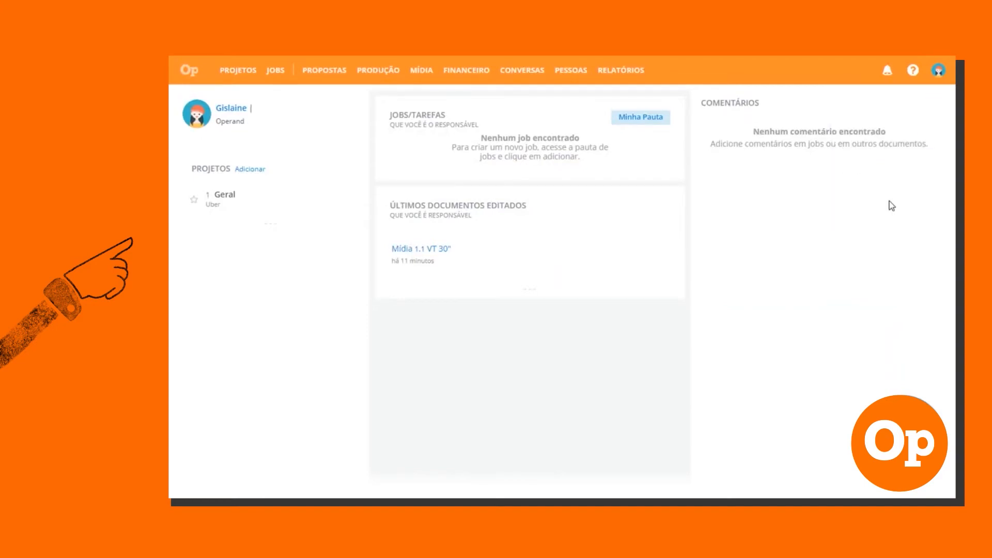
pyautogui.scroll(-4, 219, 290)
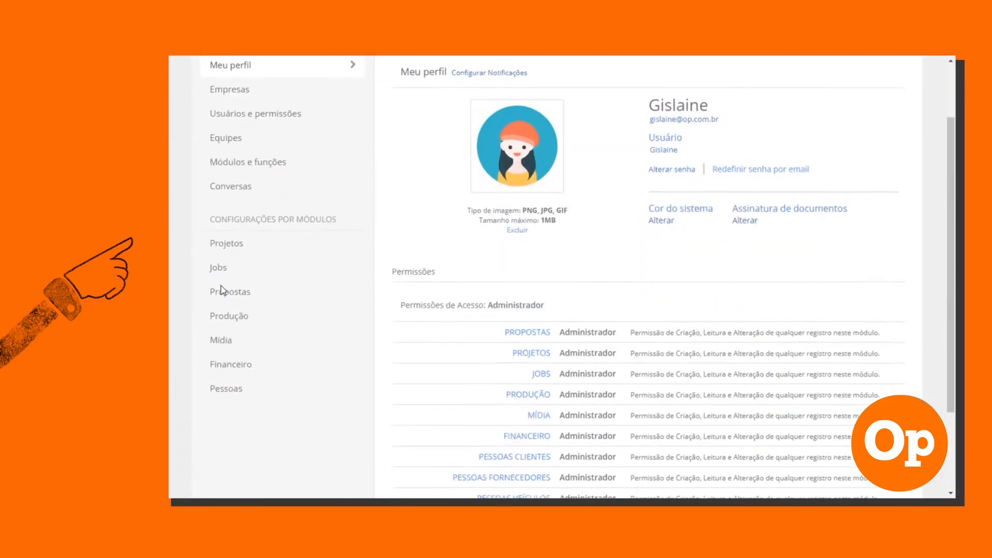
pyautogui.click(244, 233)
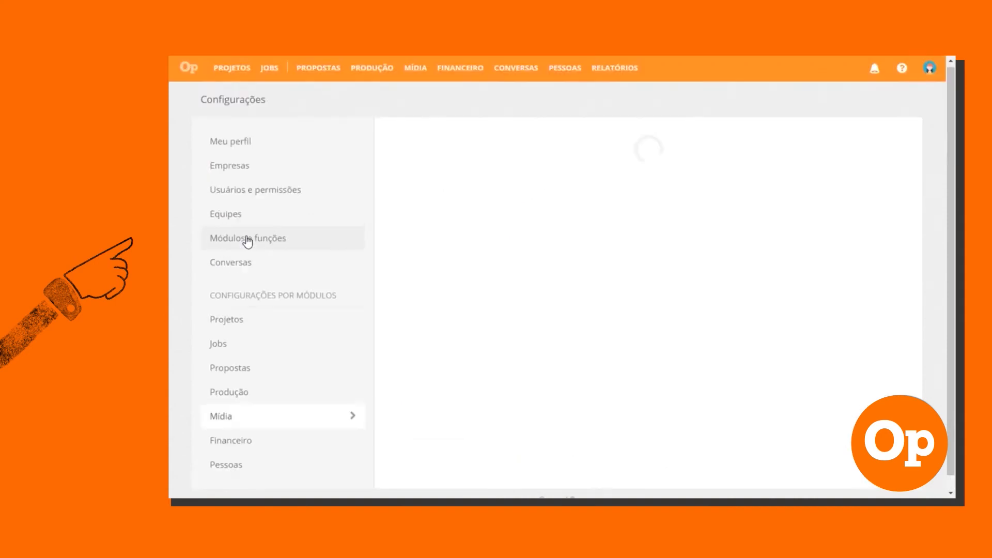
pyautogui.scroll(-5, 716, 243)
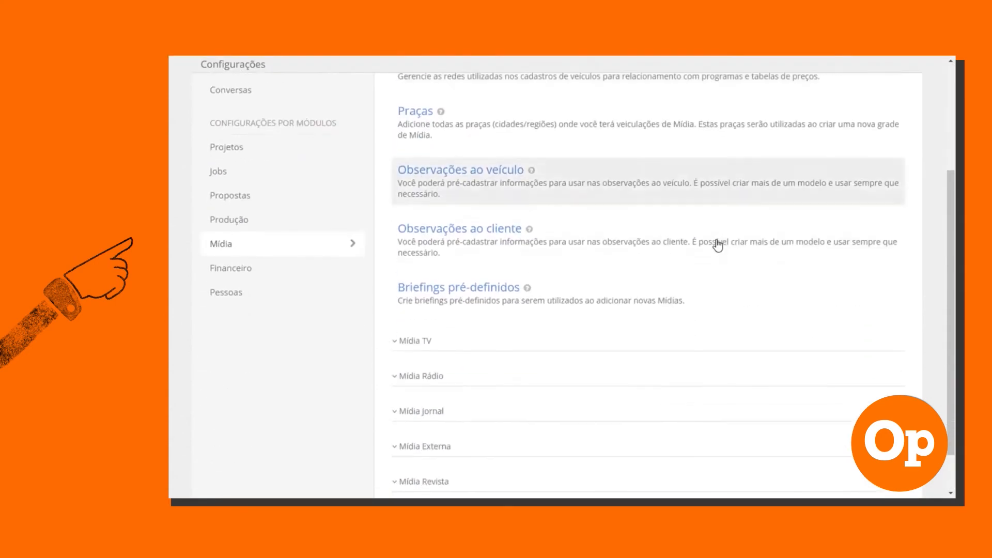
pyautogui.click(432, 290)
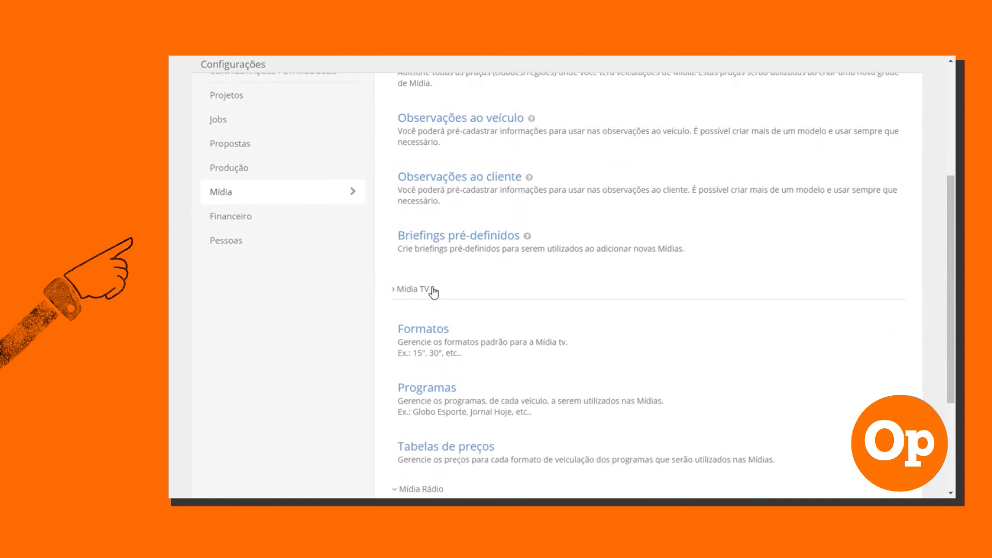
pyautogui.scroll(-2, 602, 287)
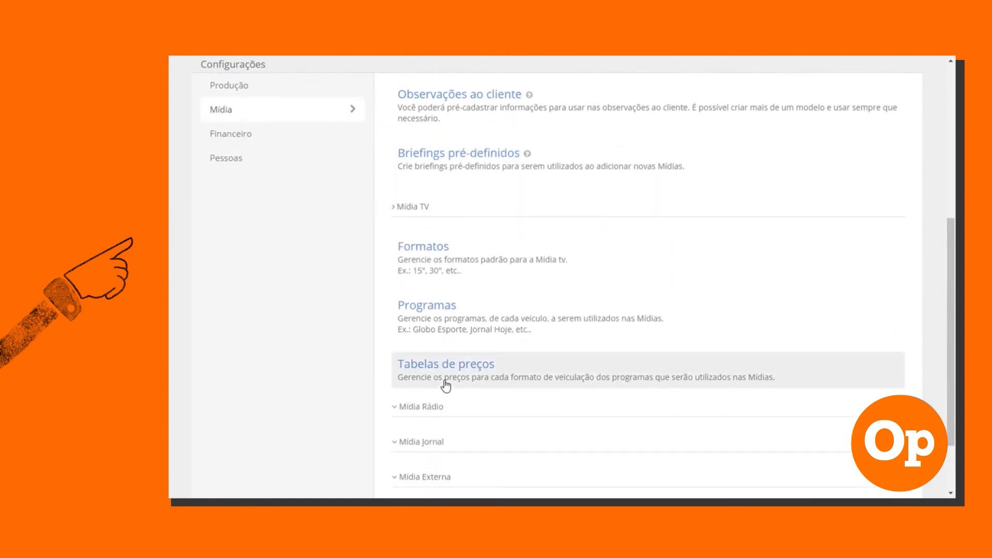
pyautogui.click(446, 385)
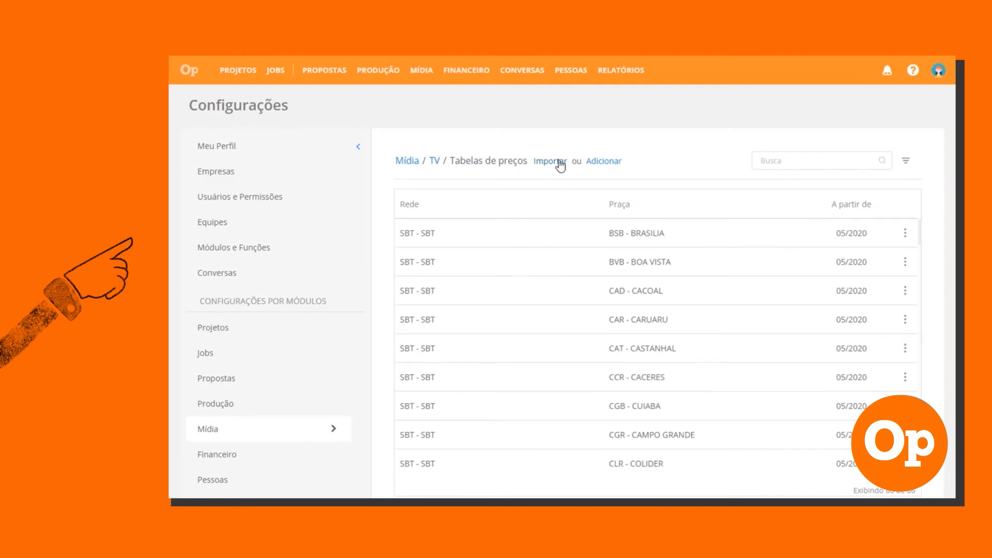
# Import the price table file JOVE0519.GLO for the network GLO - Globo, valid from 05/2020
pyautogui.click(560, 162)
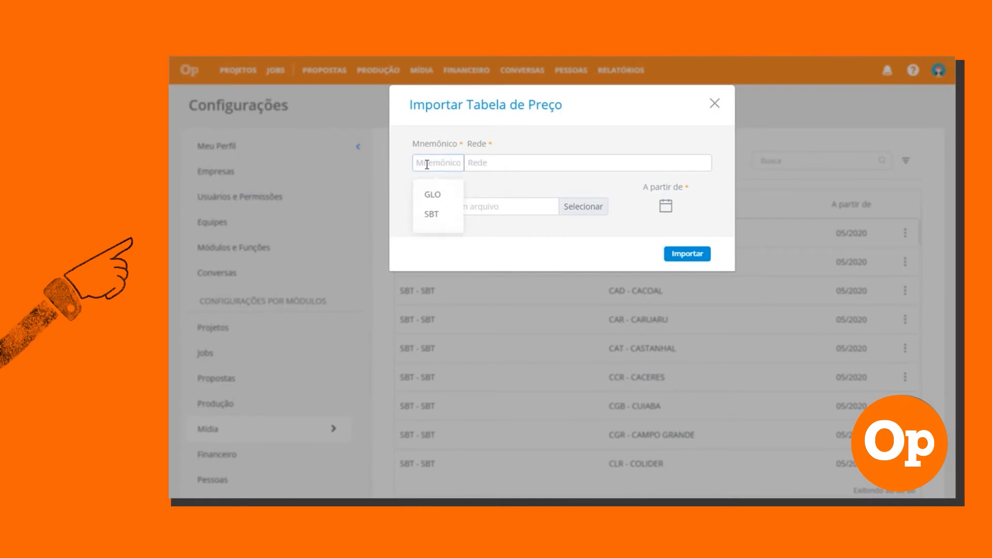
pyautogui.click(442, 197)
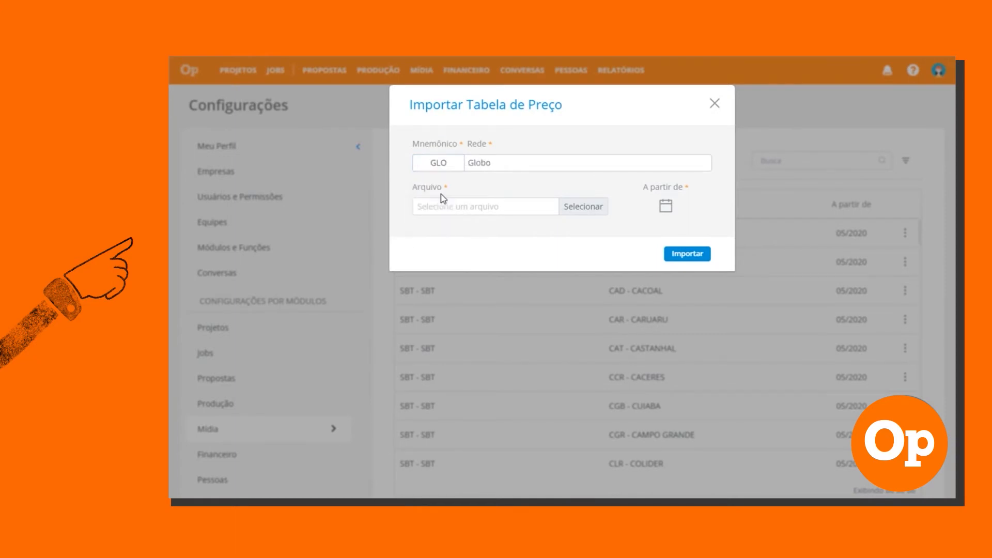
pyautogui.click(596, 207)
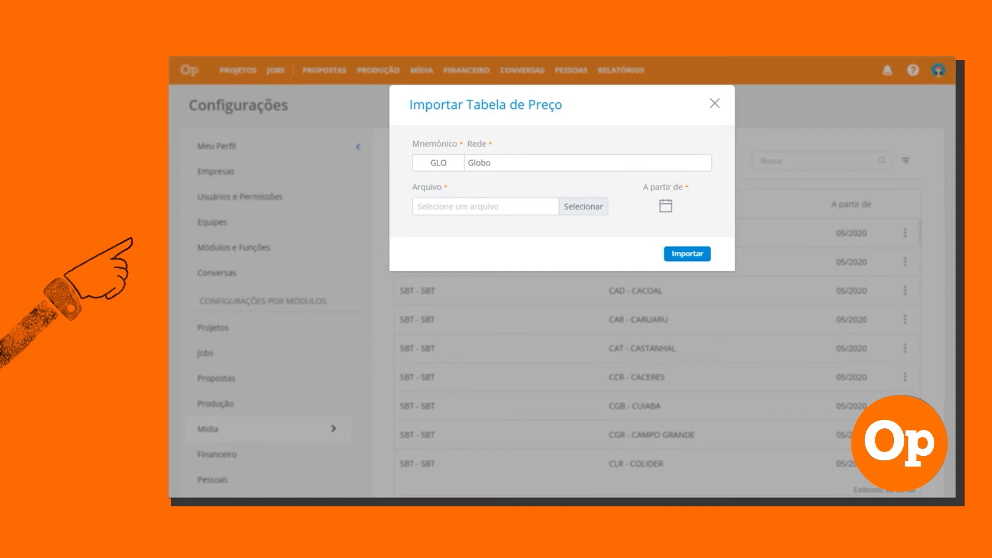
pyautogui.click(666, 207)
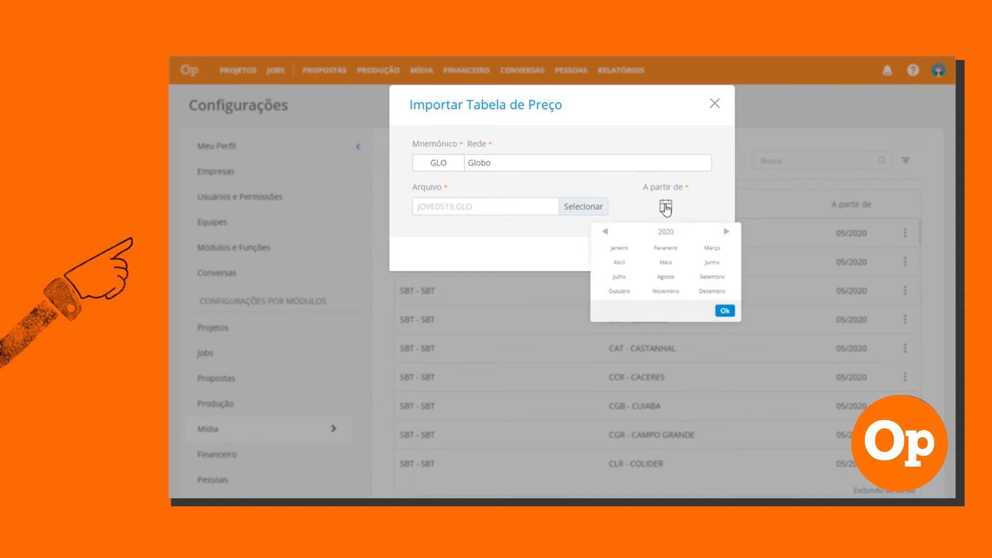
pyautogui.click(665, 262)
pyautogui.click(690, 254)
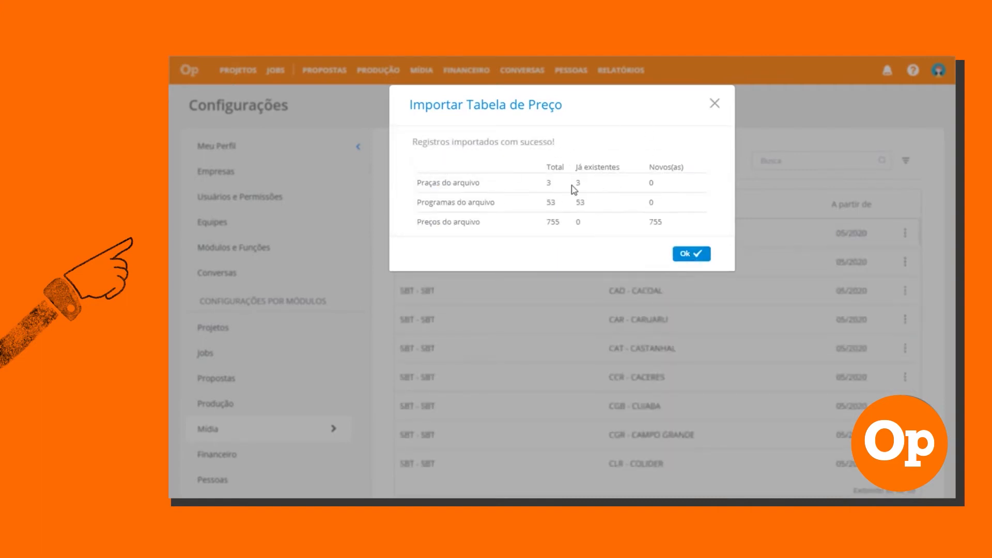
pyautogui.click(687, 254)
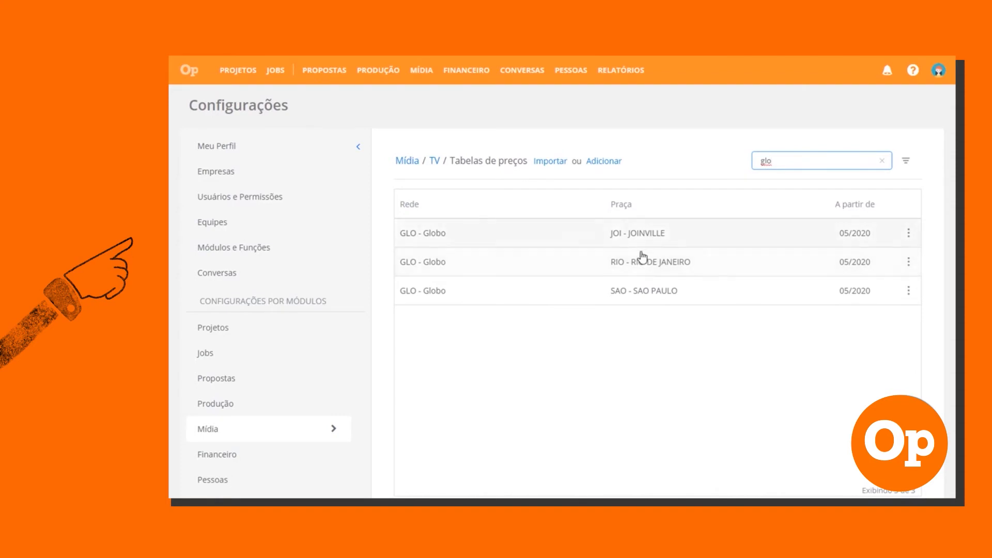
# Examine the program costs per format in the GLO - Globo price table for JOI - JOINVILLE
pyautogui.click(421, 237)
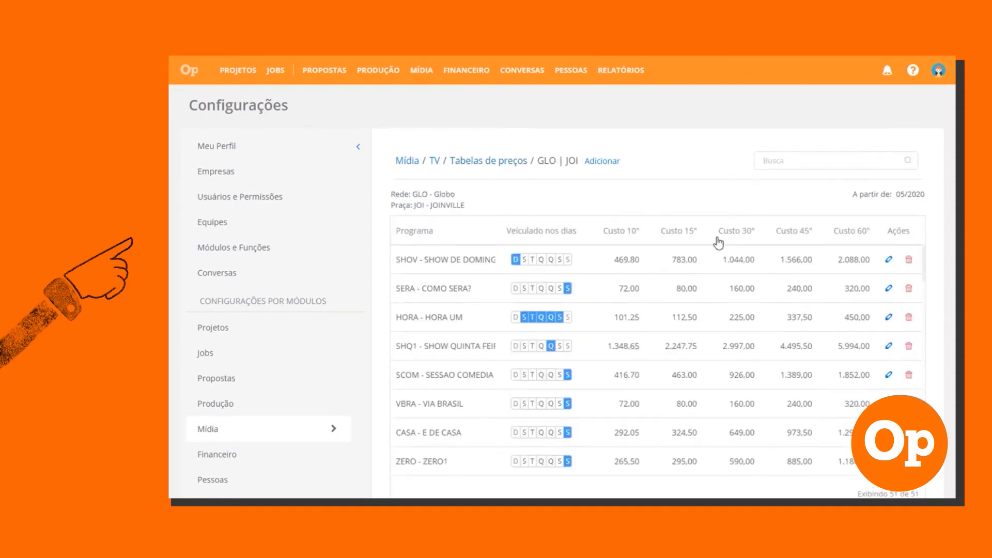
pyautogui.scroll(-5, 713, 405)
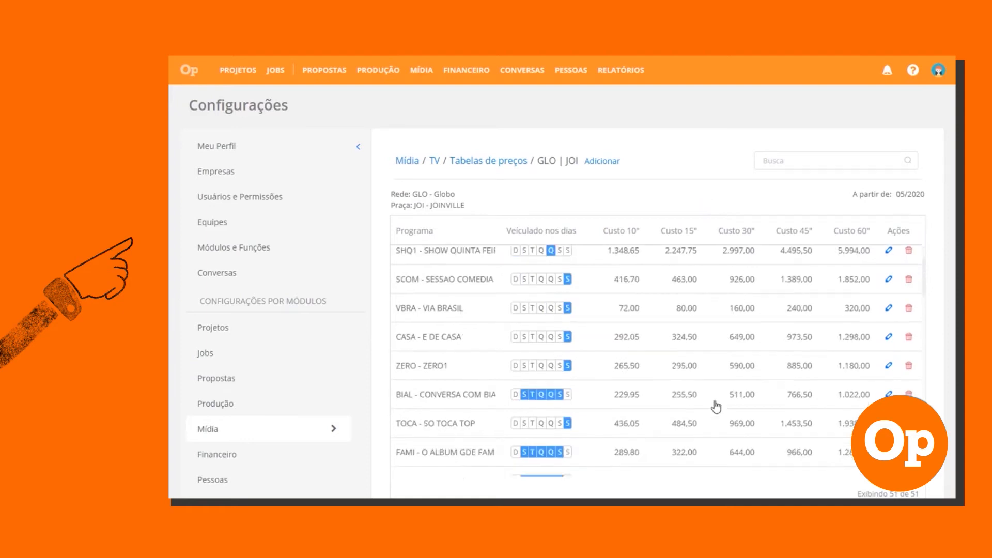
pyautogui.scroll(-10, 715, 407)
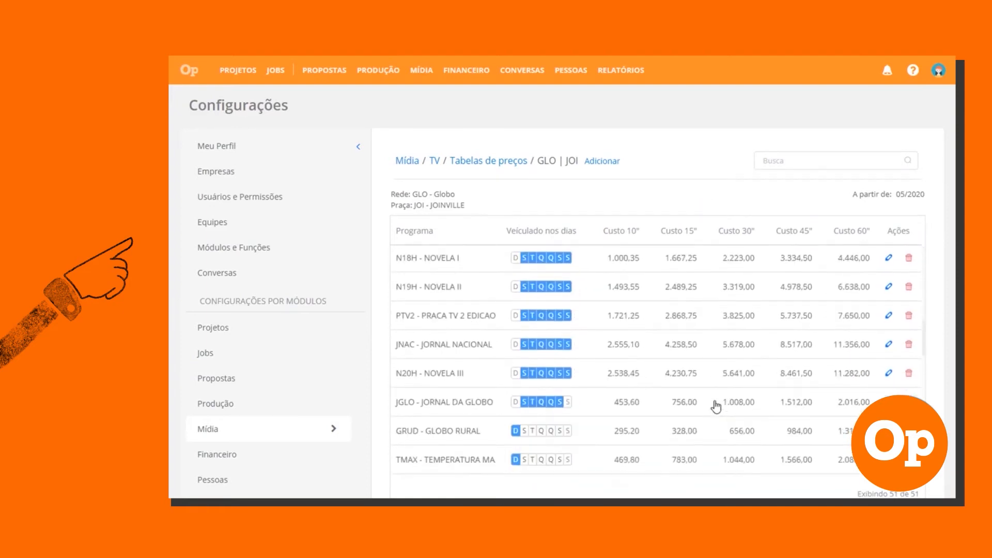
pyautogui.scroll(-10, 716, 407)
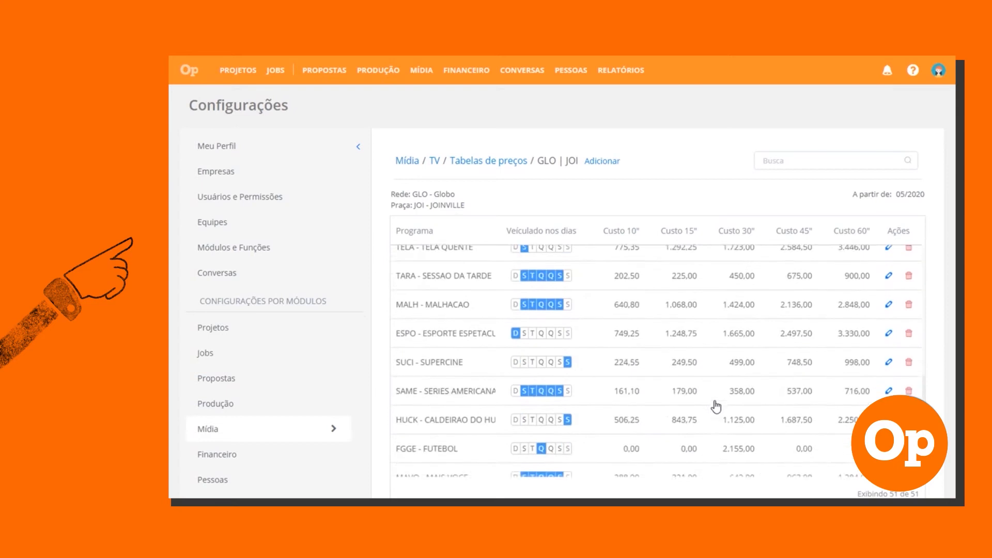
pyautogui.scroll(-3, 716, 407)
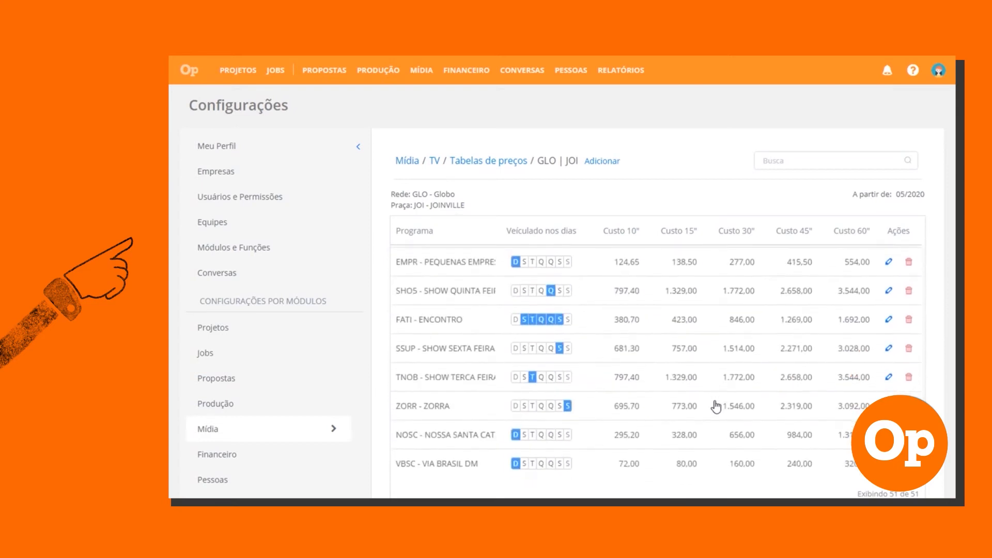